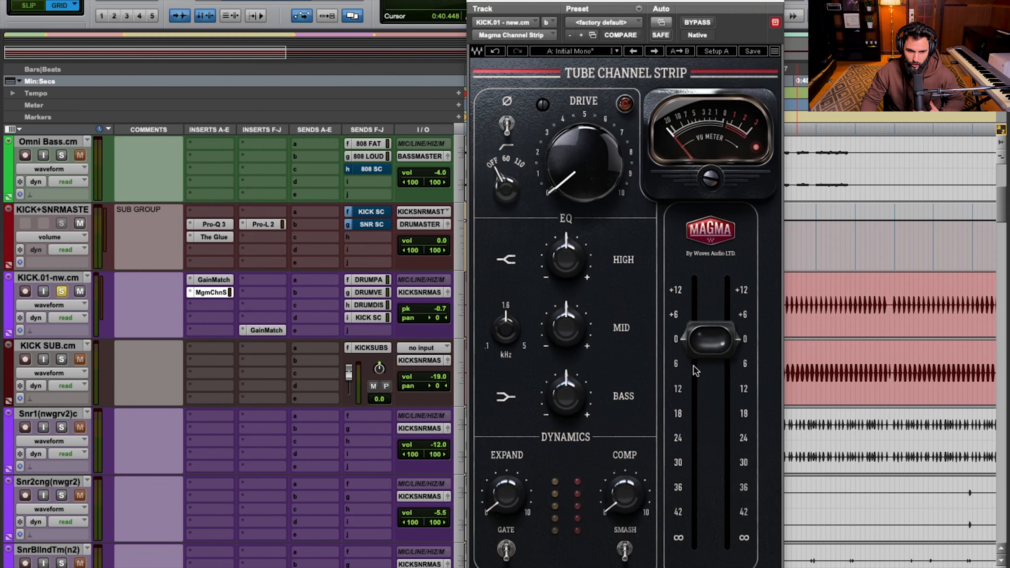
View the first GainMatch insert on the kick track, close it and reopen the Magma Channel Strip insert
click(221, 280)
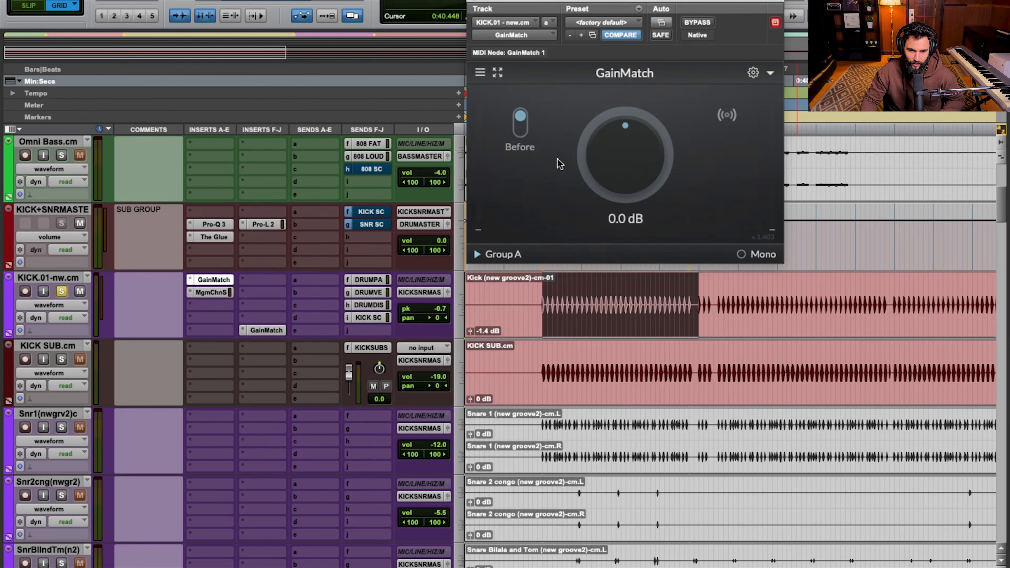
click(213, 280)
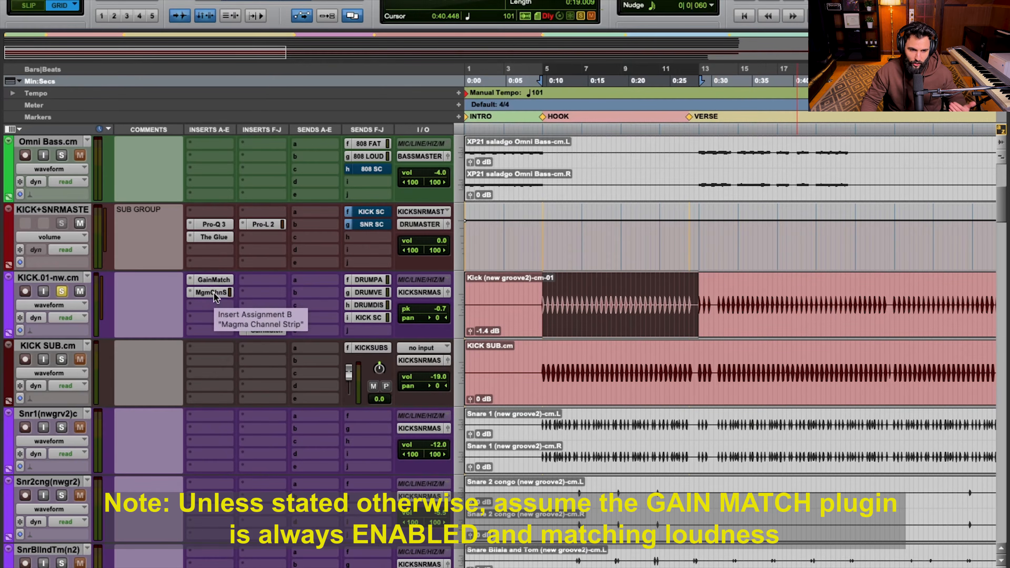
click(214, 294)
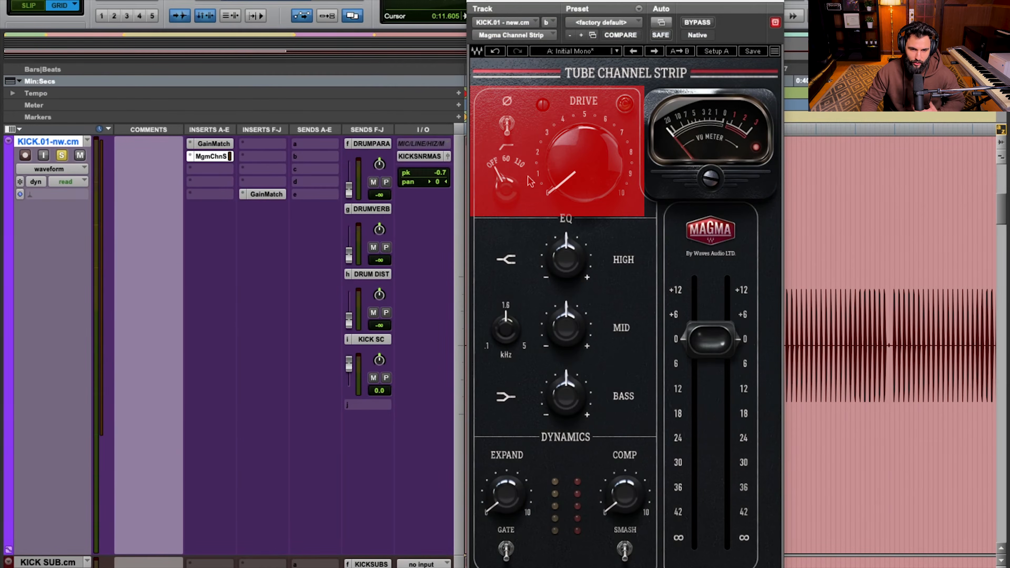
Flip the phase switch on and off, and try the high-pass filter at 60 before returning it to off
click(507, 127)
click(509, 133)
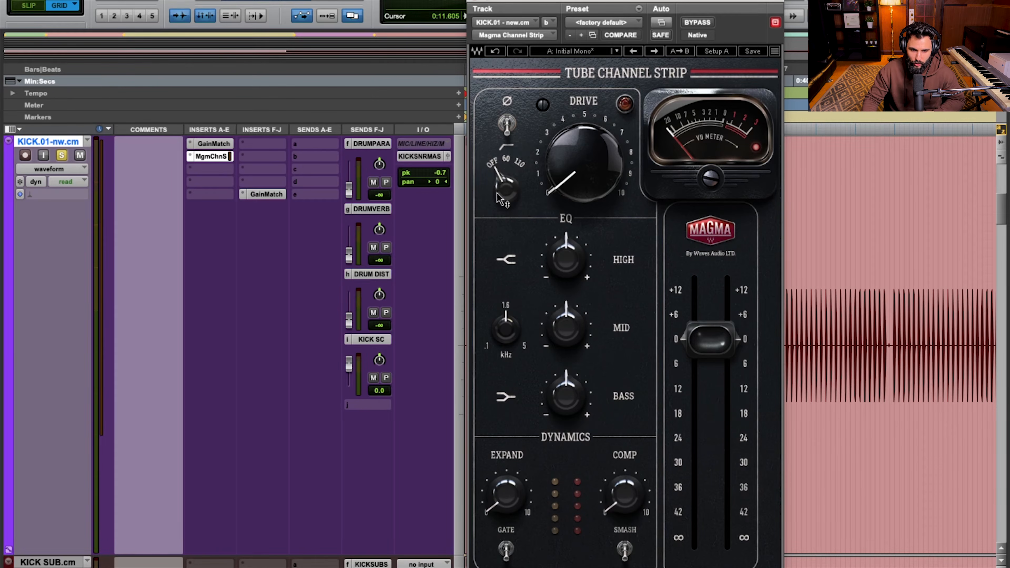
mouse_move(506, 189)
mouse_down()
mouse_move(508, 165)
mouse_move(506, 189)
mouse_move(508, 165)
mouse_move(507, 177)
mouse_up()
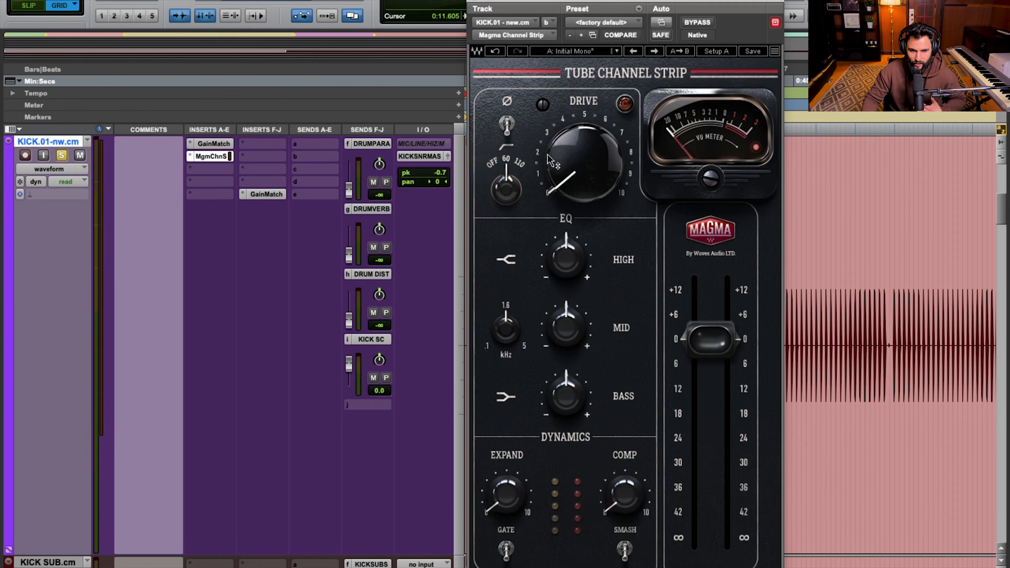
drag(517, 210, 517, 220)
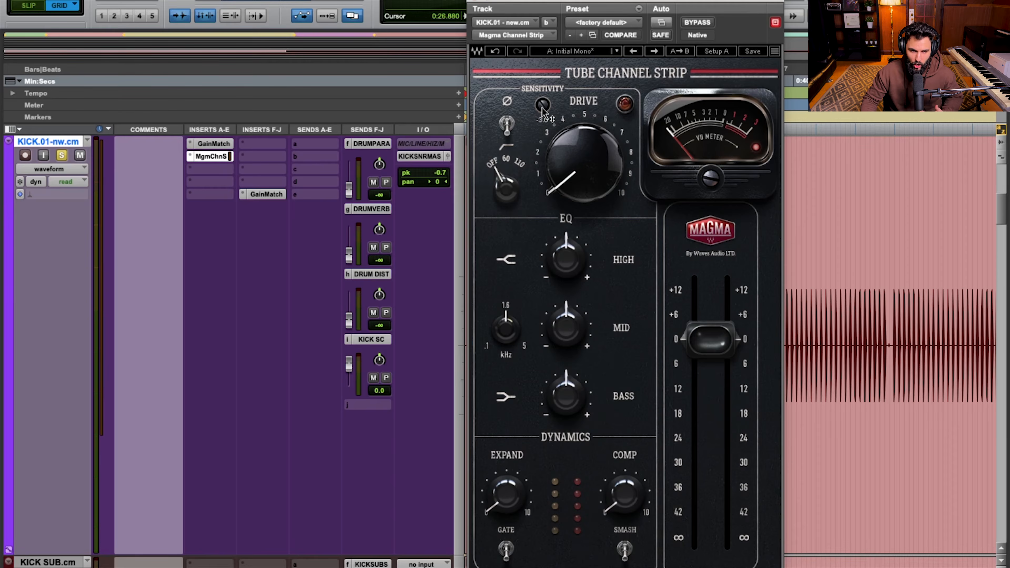
Try Sensitivity at -3.7 and Drive at 36.6 on the kick, returning both controls to their defaults
mouse_move(542, 105)
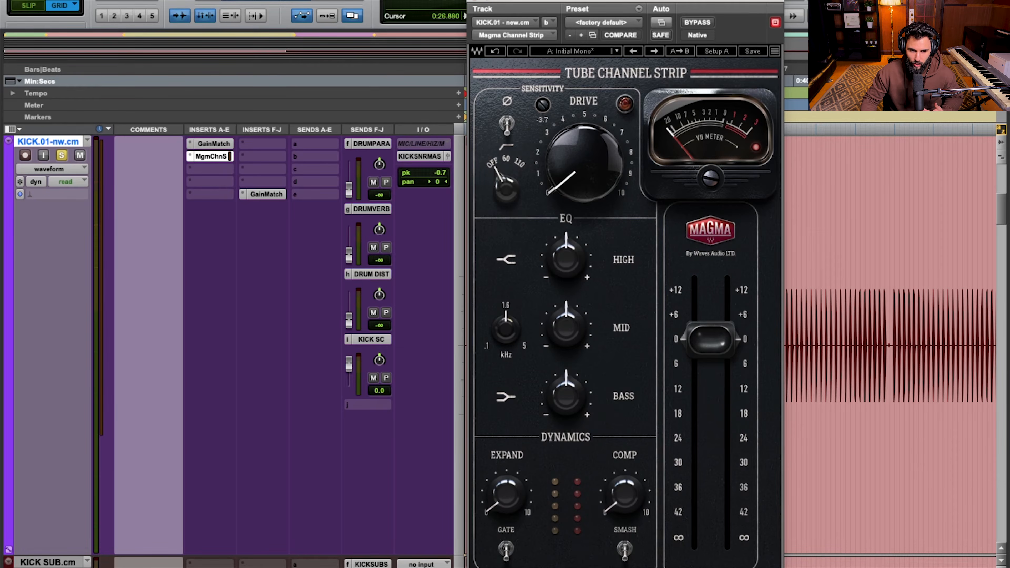
drag(549, 105, 549, 107)
drag(570, 170, 569, 126)
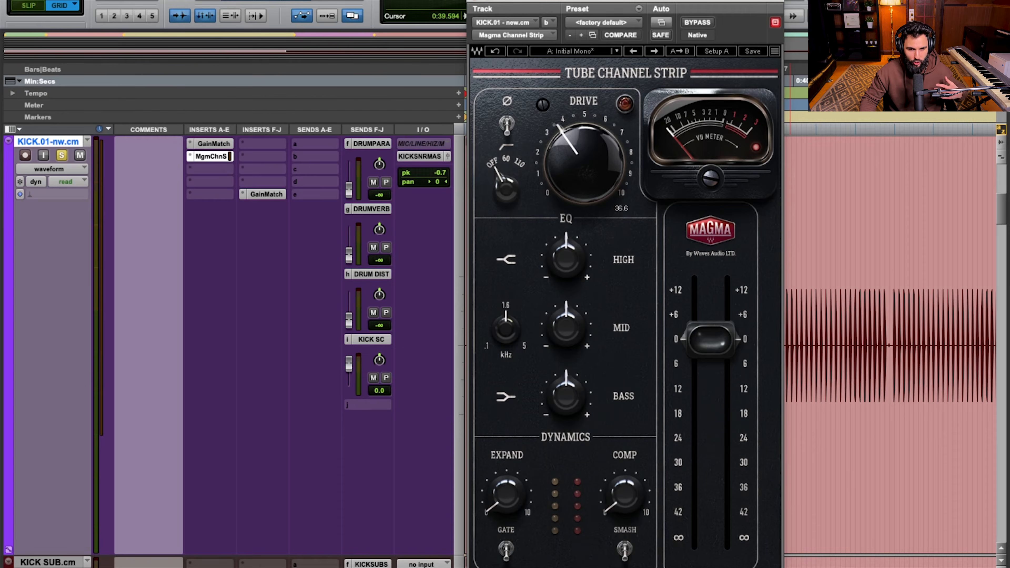
drag(570, 126, 583, 187)
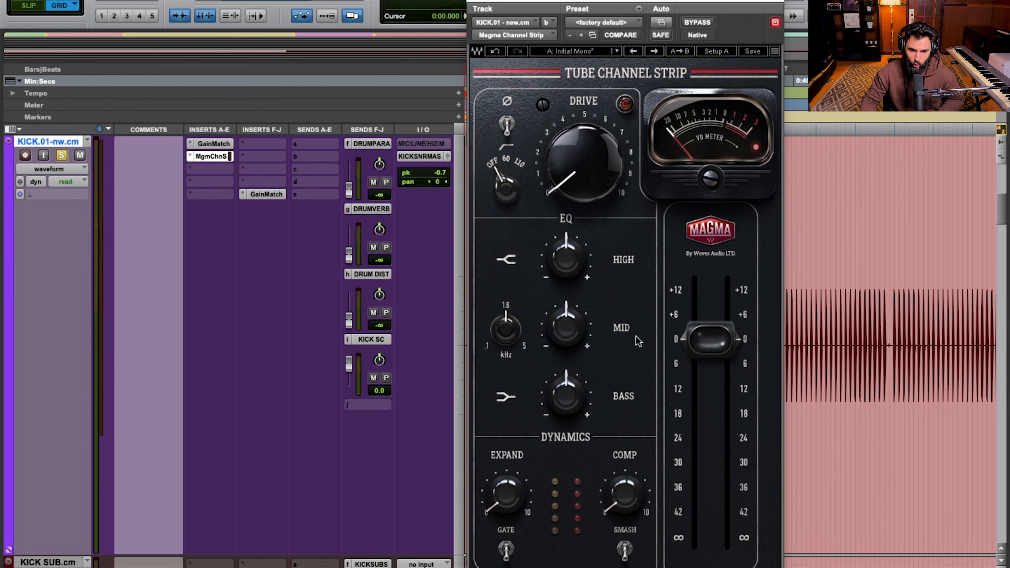
Try the EQ Bass at -2.0 dB on the kick and reset it to centre
mouse_move(508, 327)
mouse_down()
mouse_move(508, 343)
mouse_move(508, 327)
mouse_up()
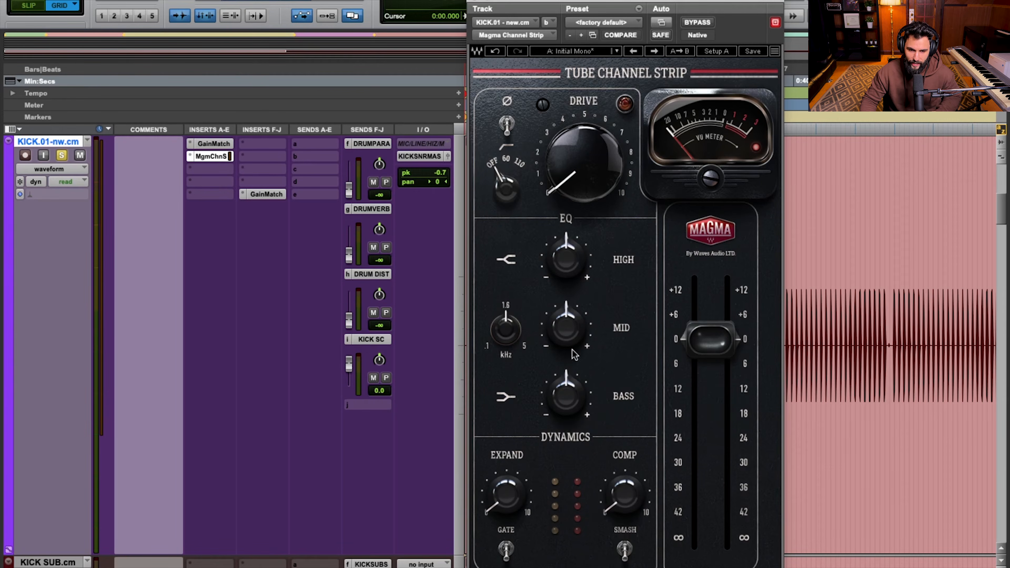
drag(577, 394, 577, 405)
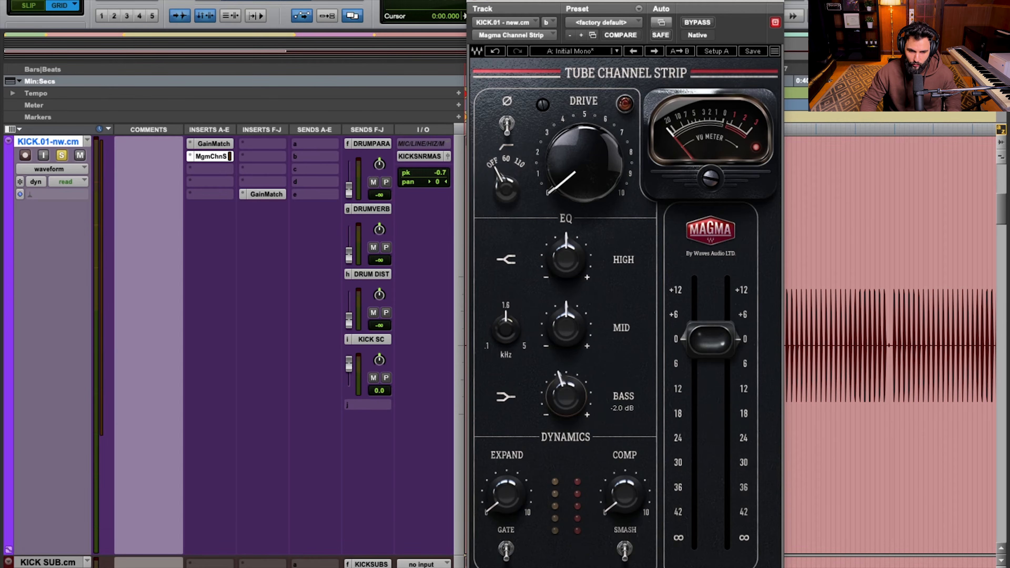
alt+click(571, 402)
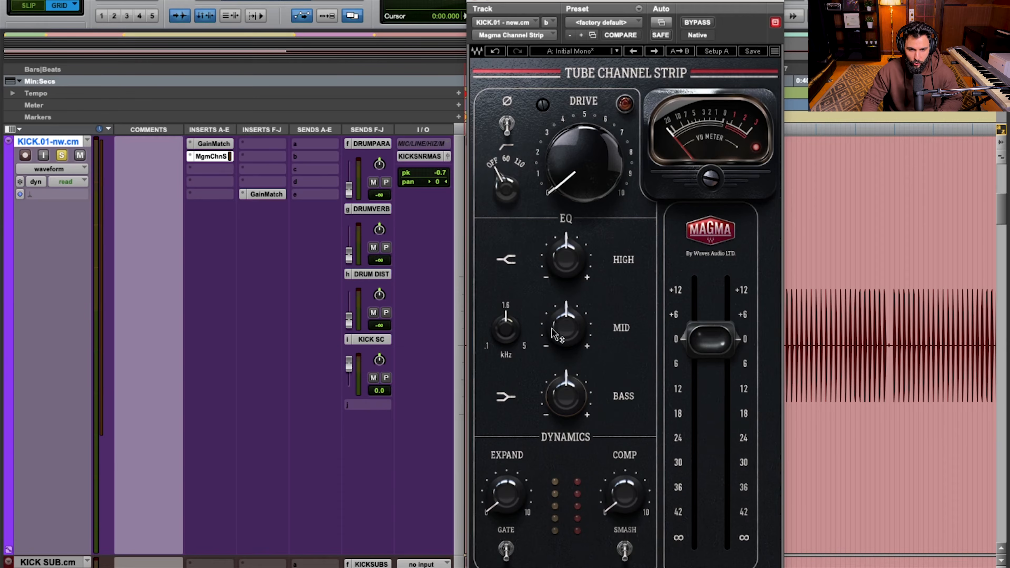
Try different EQ Mid frequency, boost and cut settings on the kick, and reset the Mid controls to centre
drag(505, 329, 506, 333)
mouse_move(566, 327)
mouse_down()
mouse_move(566, 314)
mouse_move(566, 331)
mouse_up()
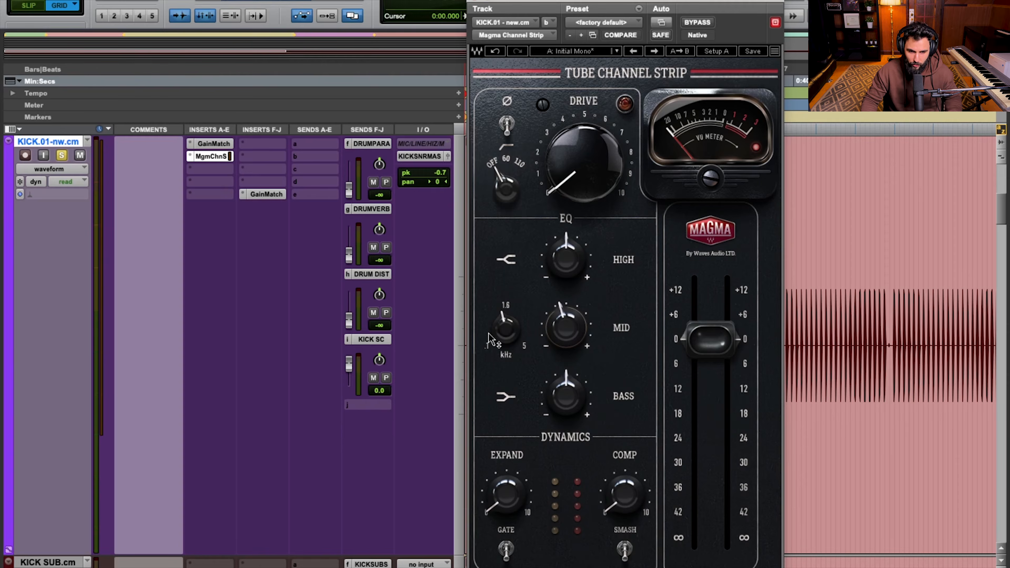
alt+click(500, 334)
alt+click(570, 328)
drag(566, 327, 567, 334)
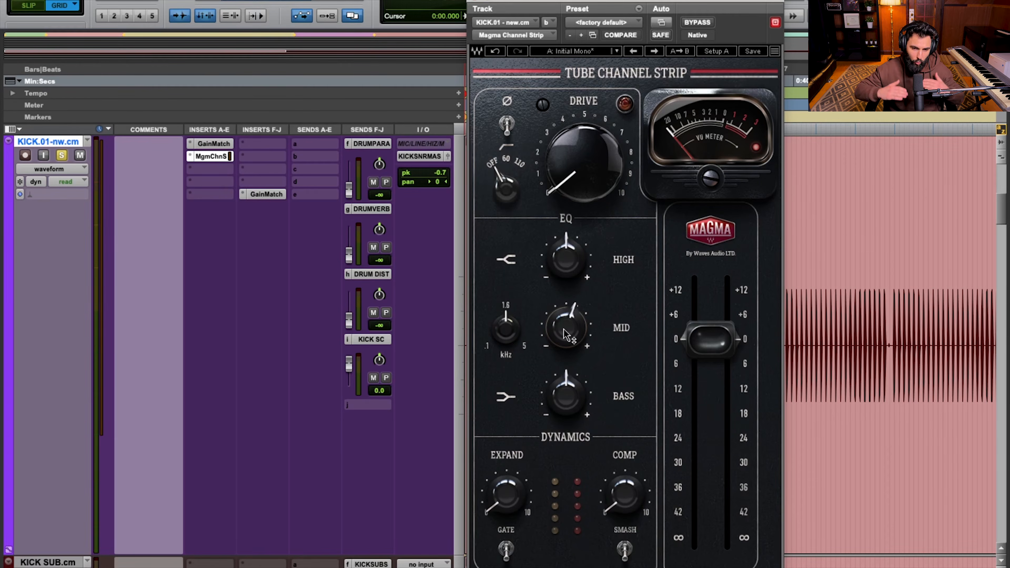
drag(567, 334, 567, 345)
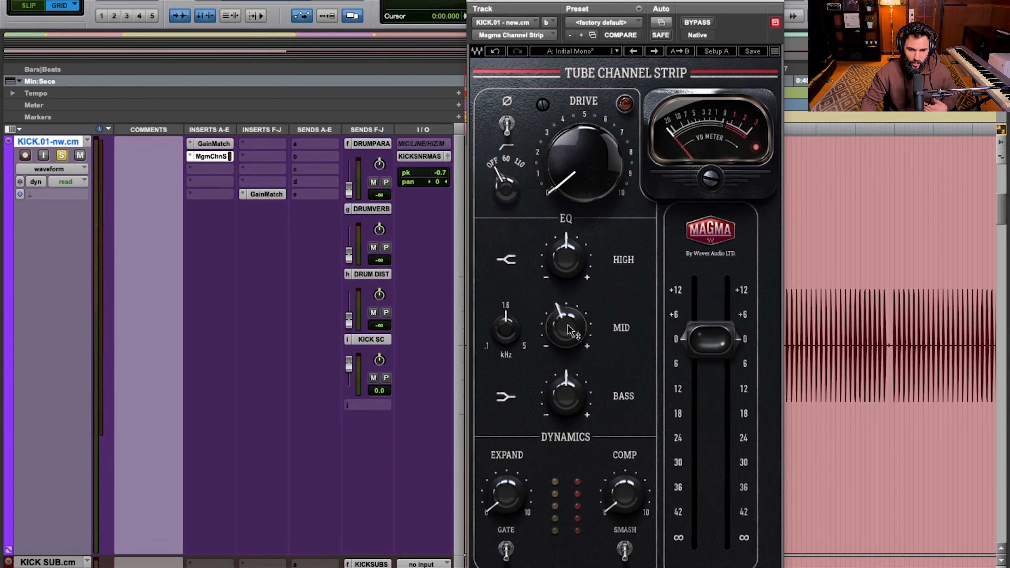
alt+click(566, 339)
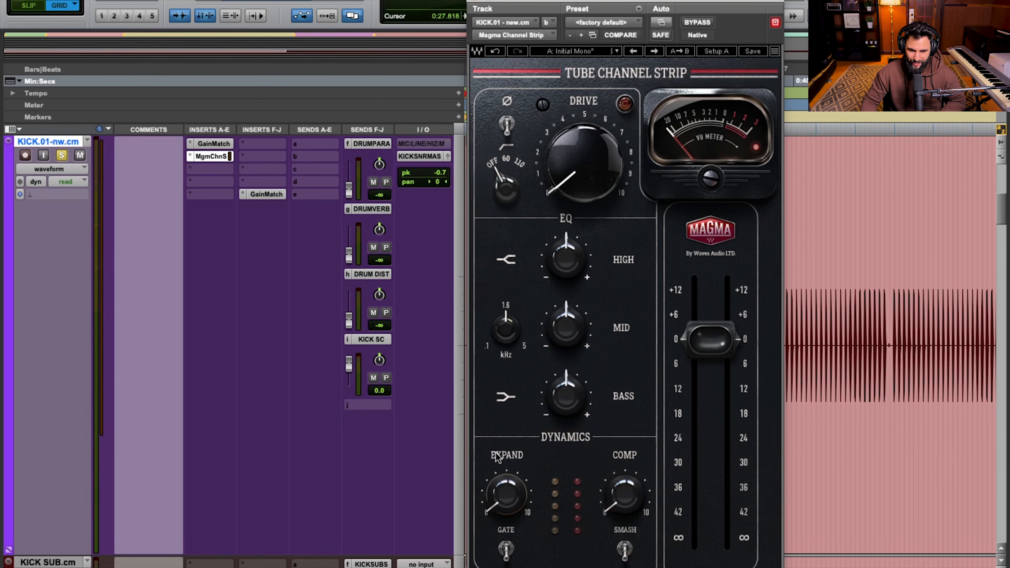
Try the Gate switch with Expand at 10 plus the Comp and Smash controls, returning the Dynamics section to its defaults
click(508, 551)
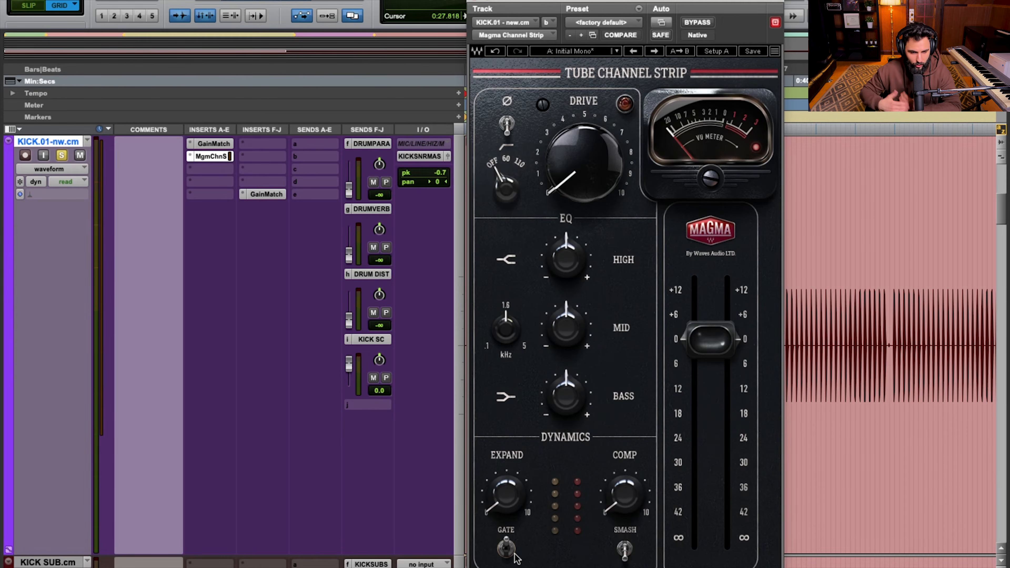
mouse_move(506, 495)
mouse_down()
mouse_move(506, 434)
mouse_move(501, 511)
mouse_up()
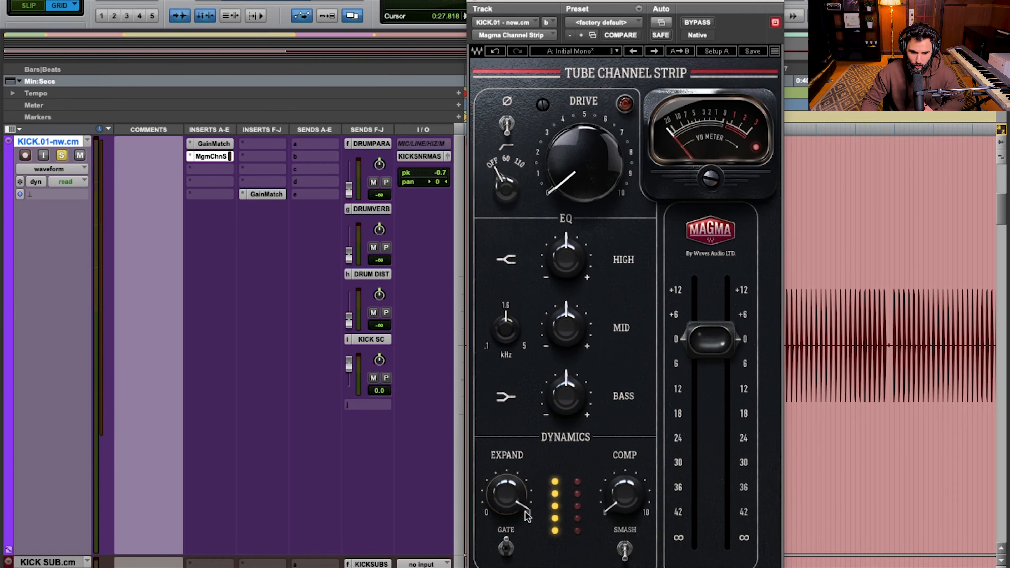
drag(527, 515, 527, 553)
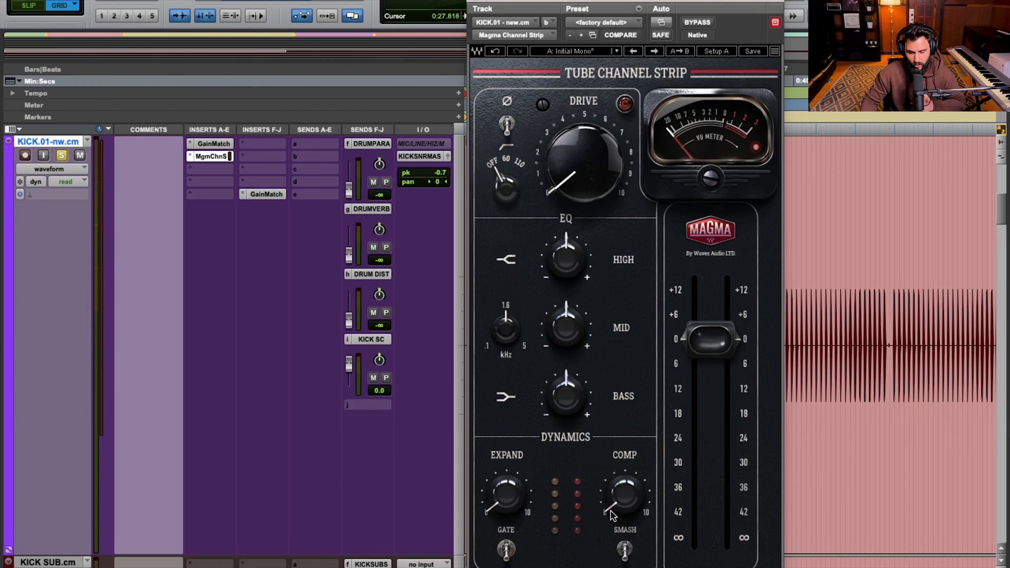
mouse_move(638, 508)
mouse_down()
mouse_move(638, 442)
mouse_move(638, 498)
mouse_up()
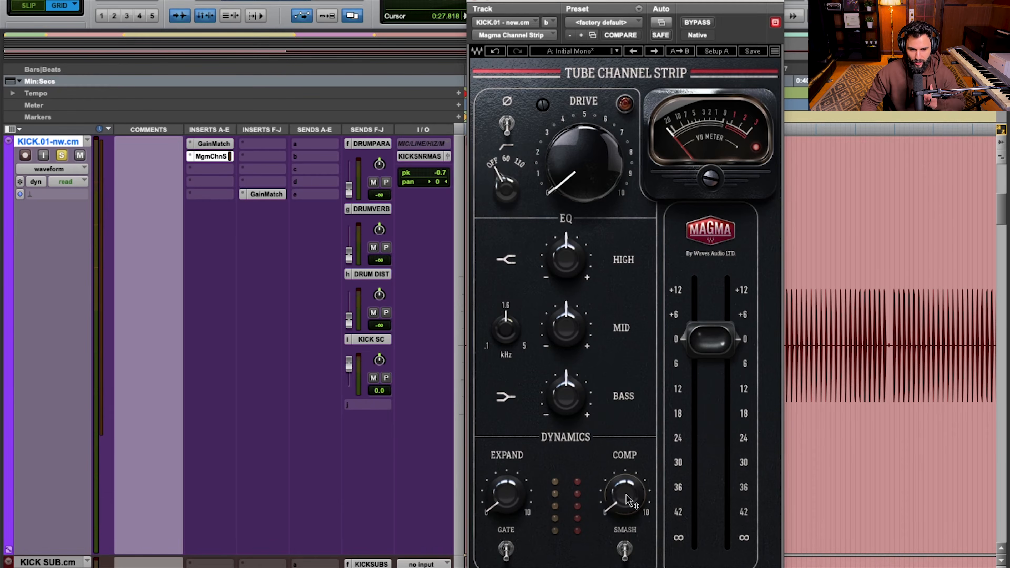
click(628, 552)
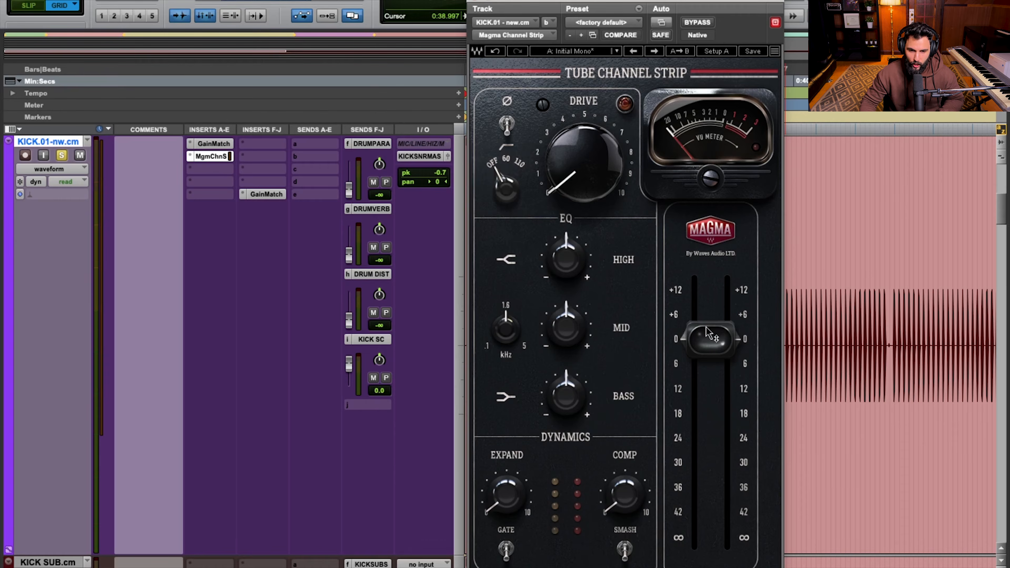
Try moving the channel strip's output fader and return it to 0
click(705, 343)
mouse_move(704, 343)
mouse_down()
mouse_move(704, 387)
mouse_move(704, 342)
mouse_up()
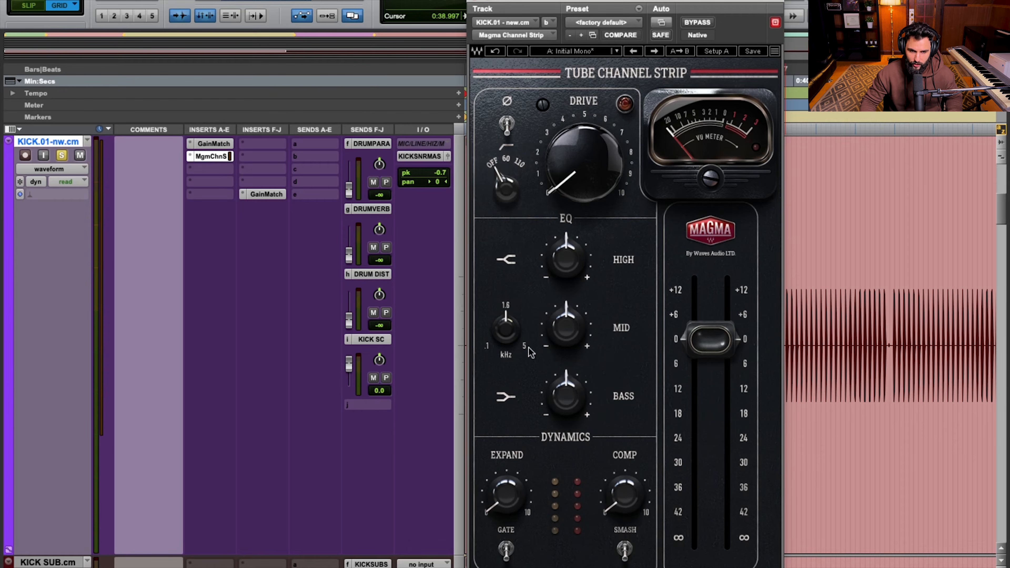
drag(711, 353, 720, 325)
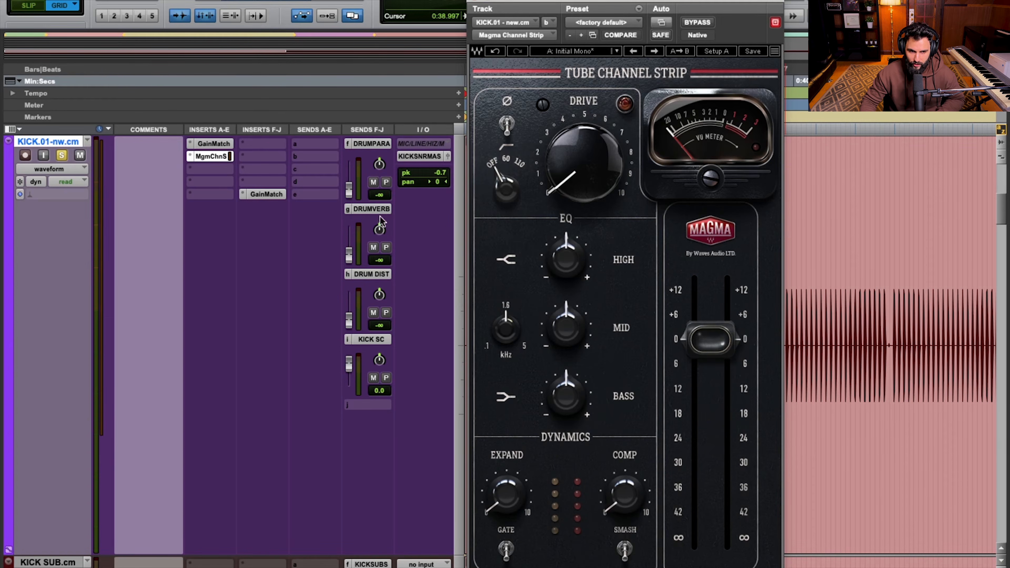
View the second GainMatch insert, after the channel strip on the kick track, and reopen the Magma Channel Strip
click(267, 193)
click(265, 191)
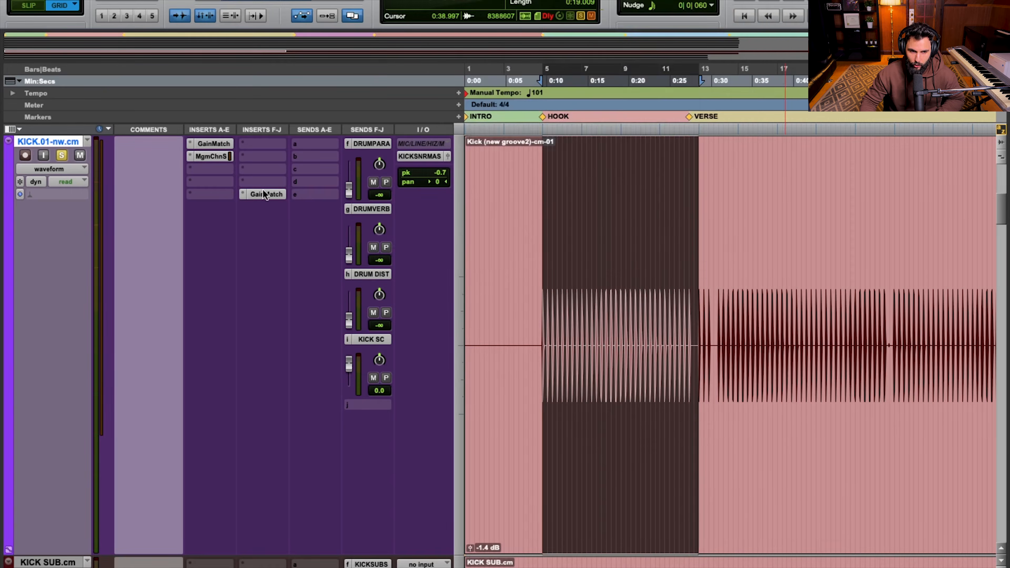
click(213, 156)
mouse_move(708, 345)
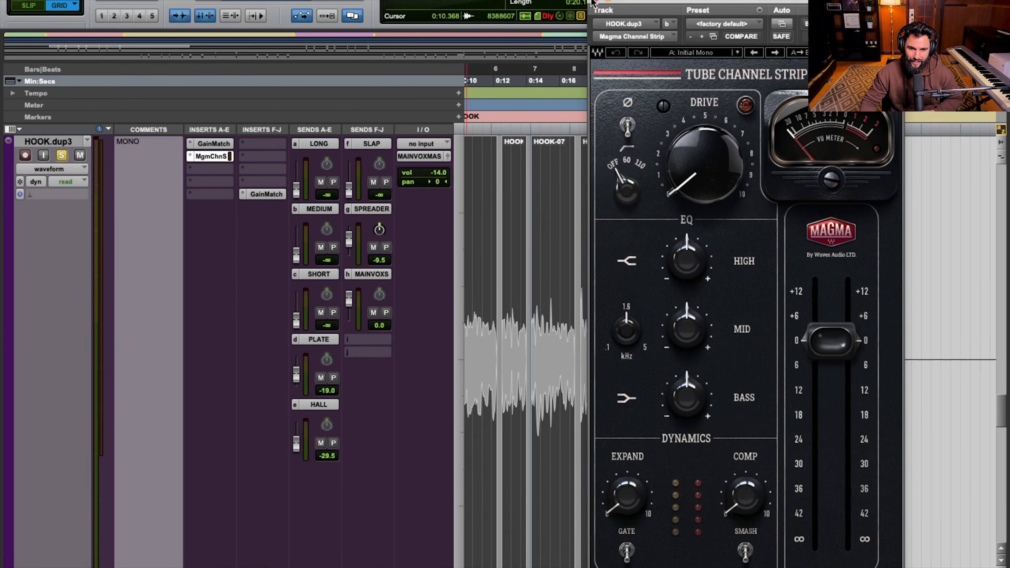
Close the plugin window and select the whole hook vocal passage on HOOK.dup3, from the HOOK marker to the end of the singing
click(594, 1)
key(t)
key(t)
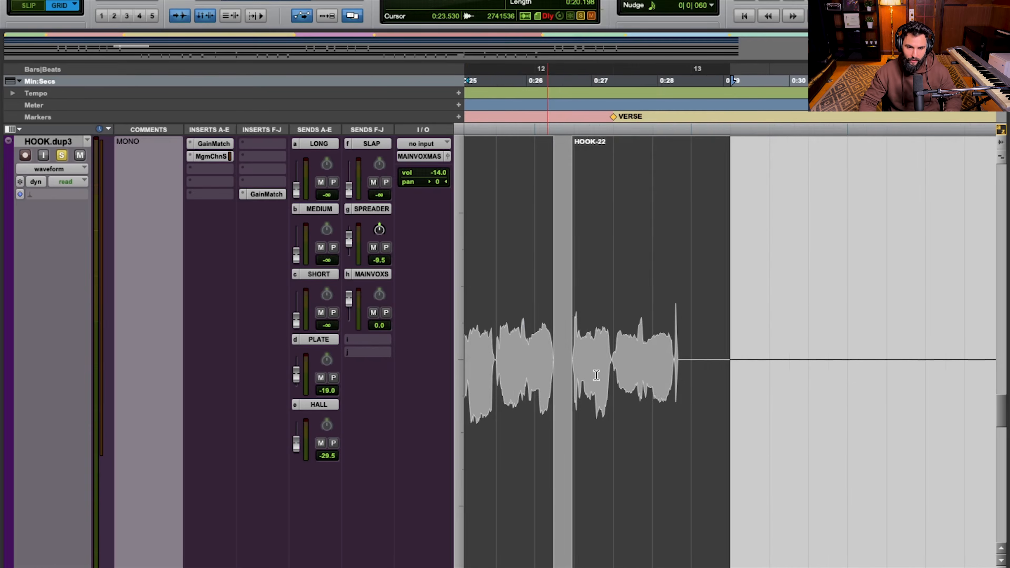
click(576, 346)
scroll(597, 354, left, 5)
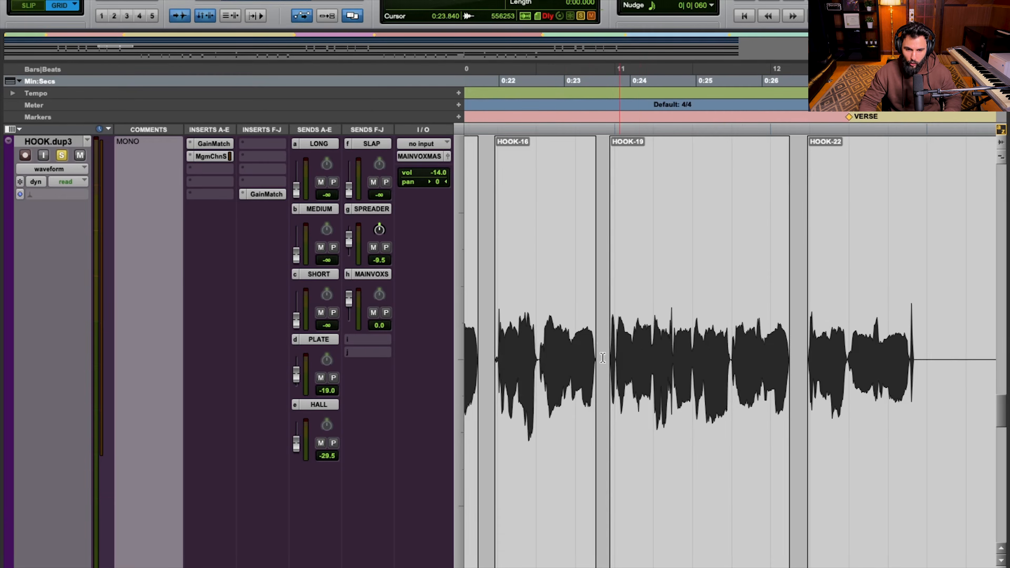
scroll(603, 358, left, 20)
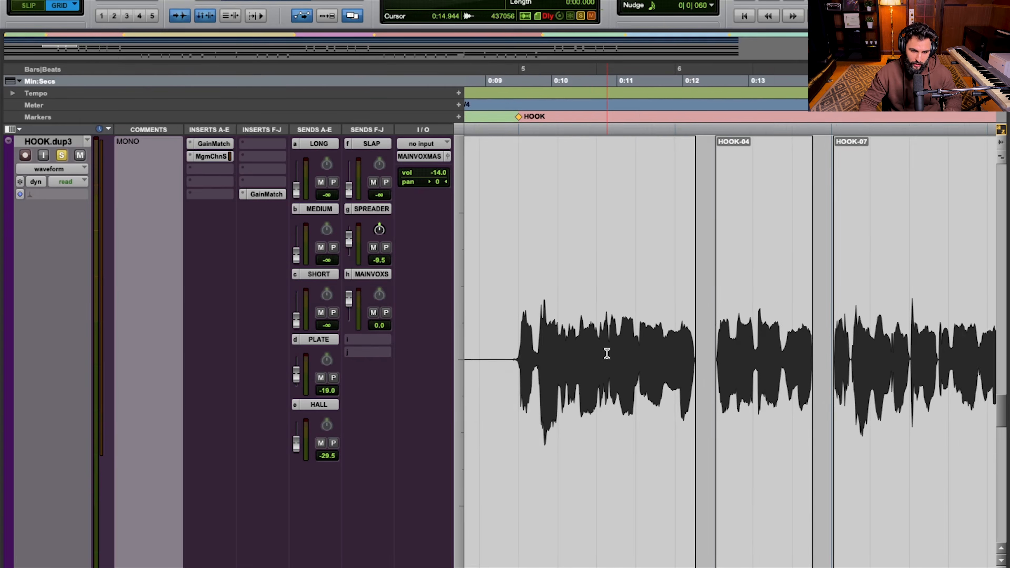
scroll(607, 354, left, 2)
key(r)
key(r)
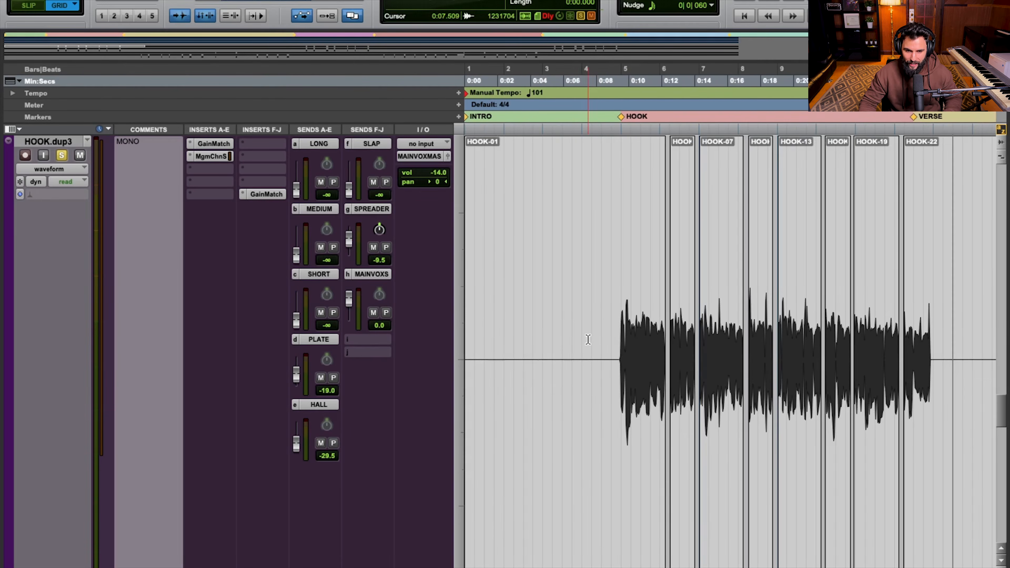
drag(623, 330, 932, 334)
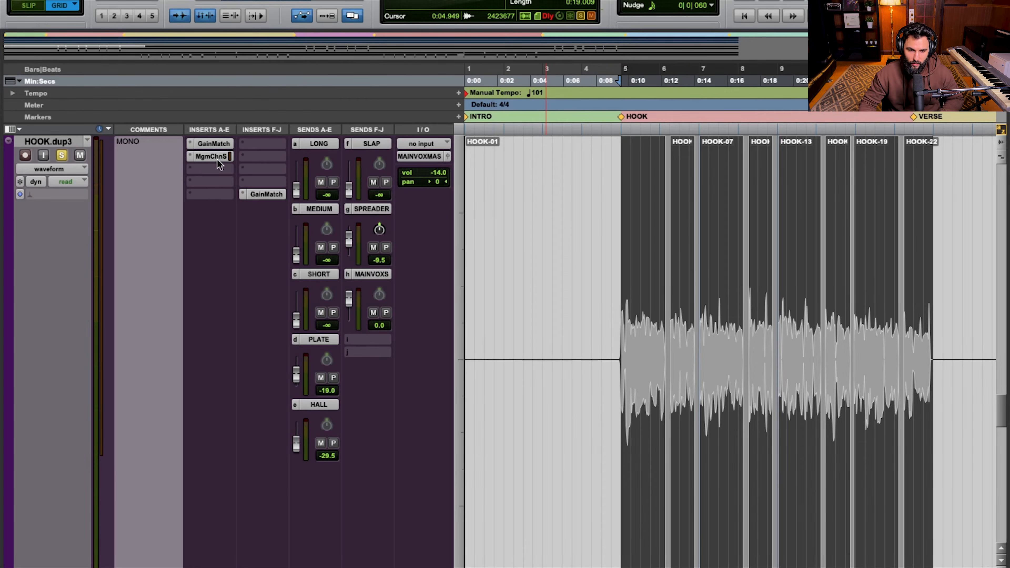
Open the Magma Channel Strip on HOOK.dup3 and audition the vocal with the high-pass filter at 110, 60 and off
click(202, 155)
drag(667, 1, 512, 8)
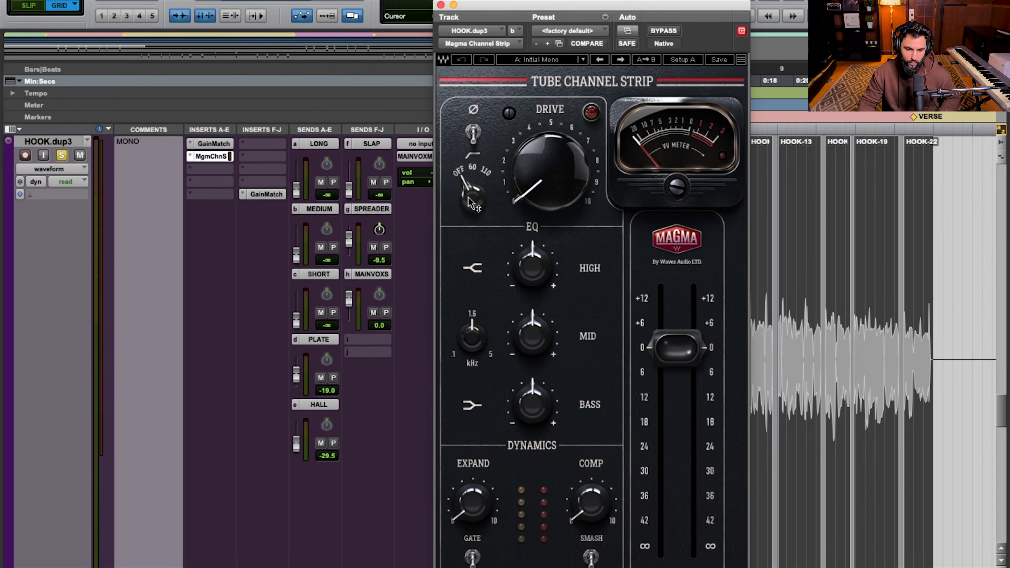
drag(470, 204, 469, 182)
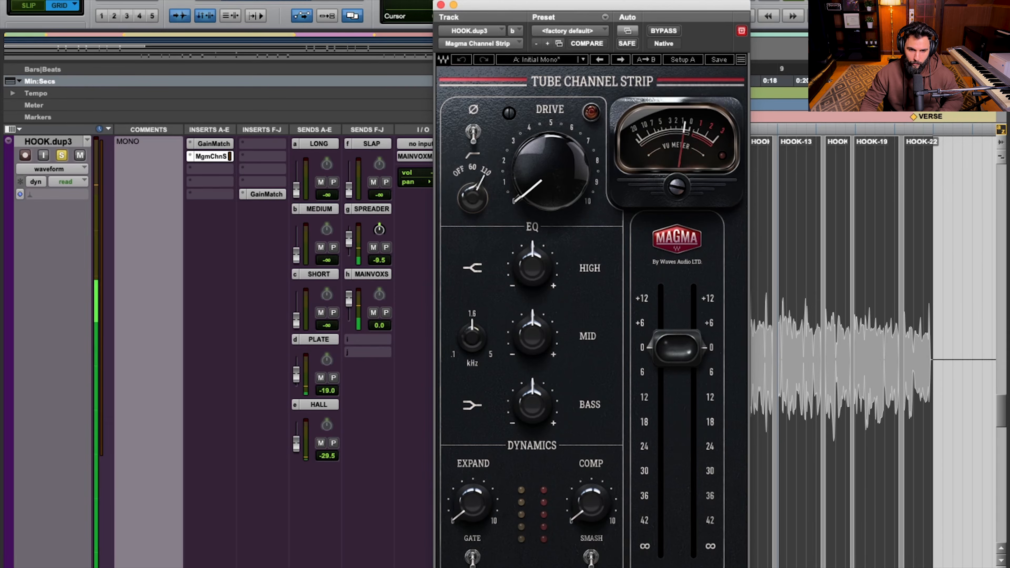
drag(469, 182, 471, 204)
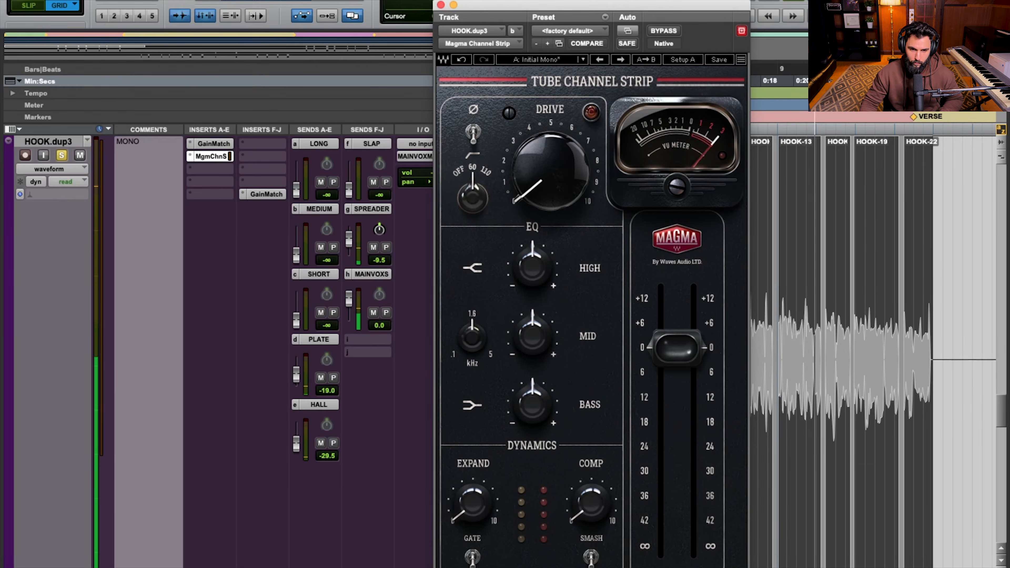
drag(472, 199, 470, 196)
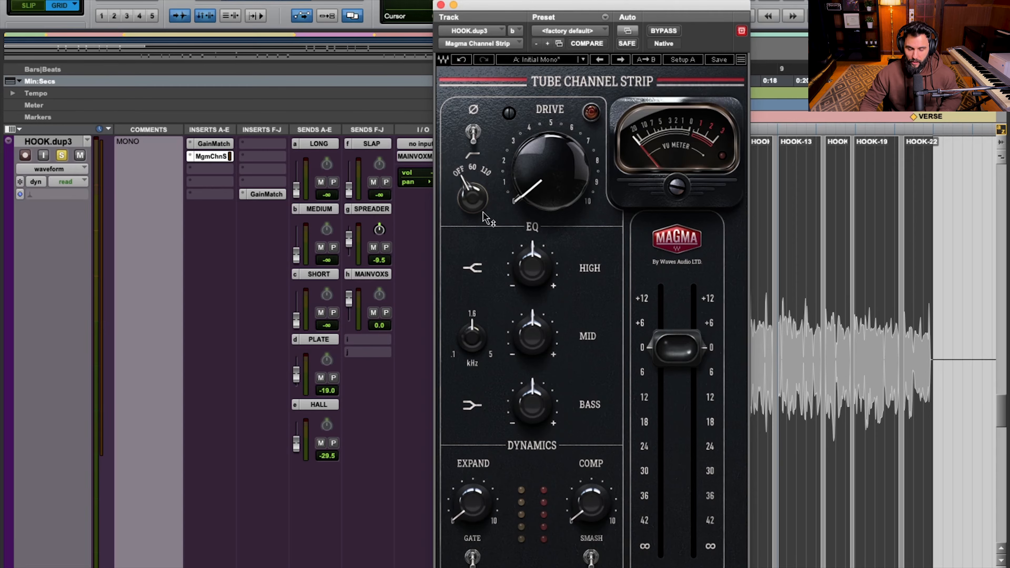
Raise the Drive on HOOK.dup3 to 33.9 during playback and compare the vocal against the bypassed channel strip
drag(545, 188, 544, 175)
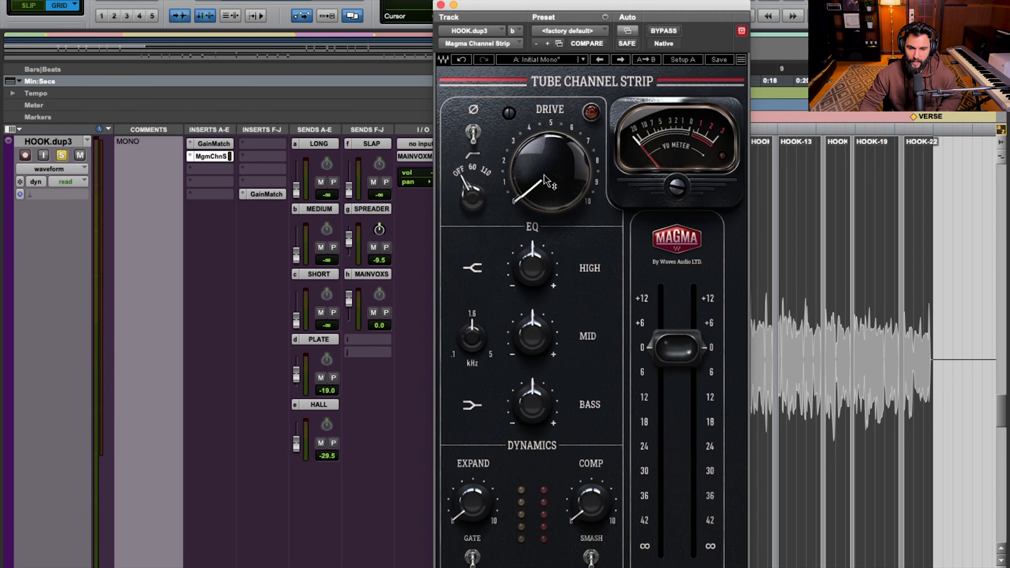
mouse_move(544, 178)
mouse_down()
mouse_move(543, 127)
mouse_move(544, 178)
mouse_up()
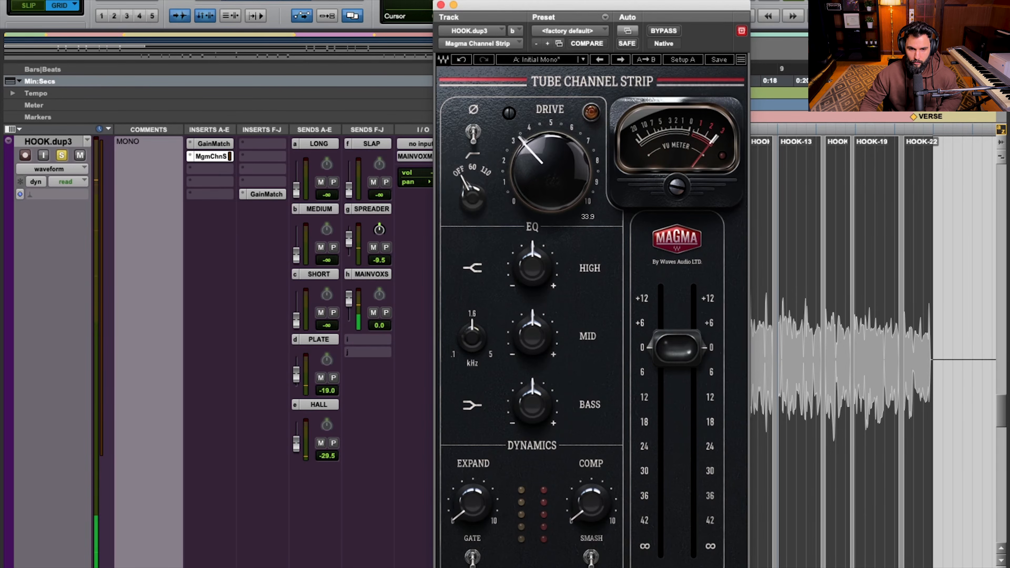
click(663, 31)
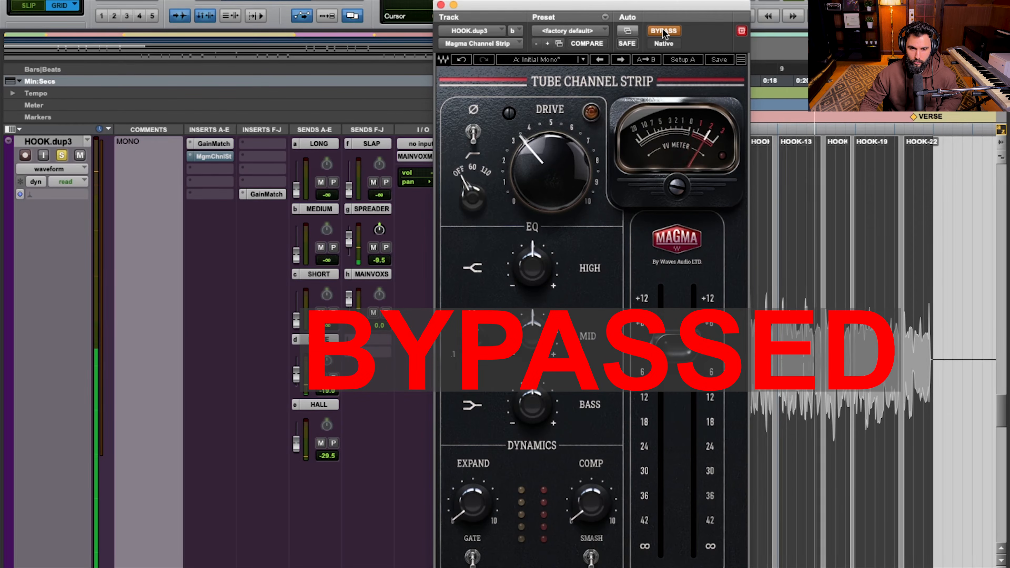
click(663, 31)
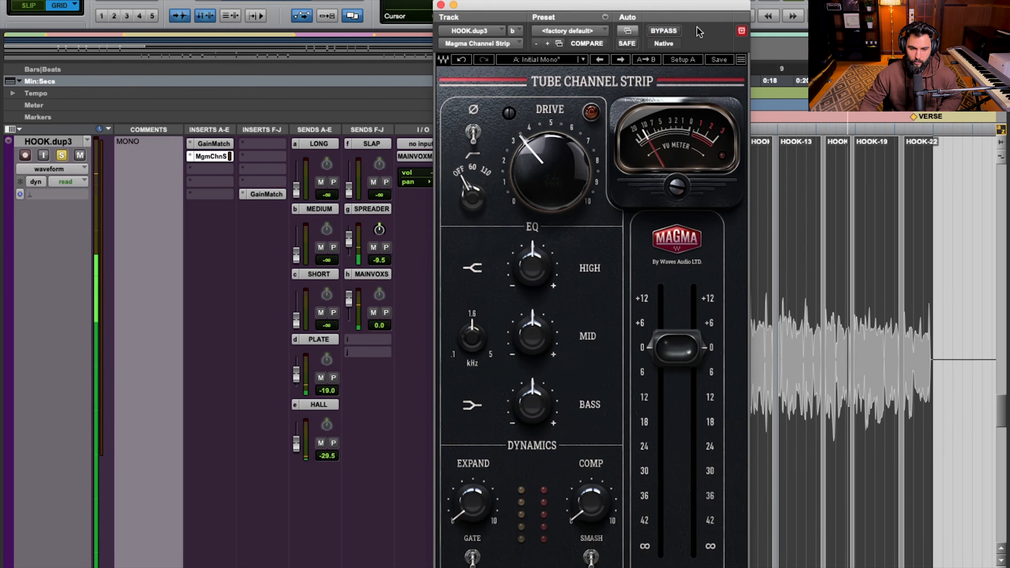
Audition the high-pass filter at 60 against bypass and return the filter to off
drag(458, 207, 458, 196)
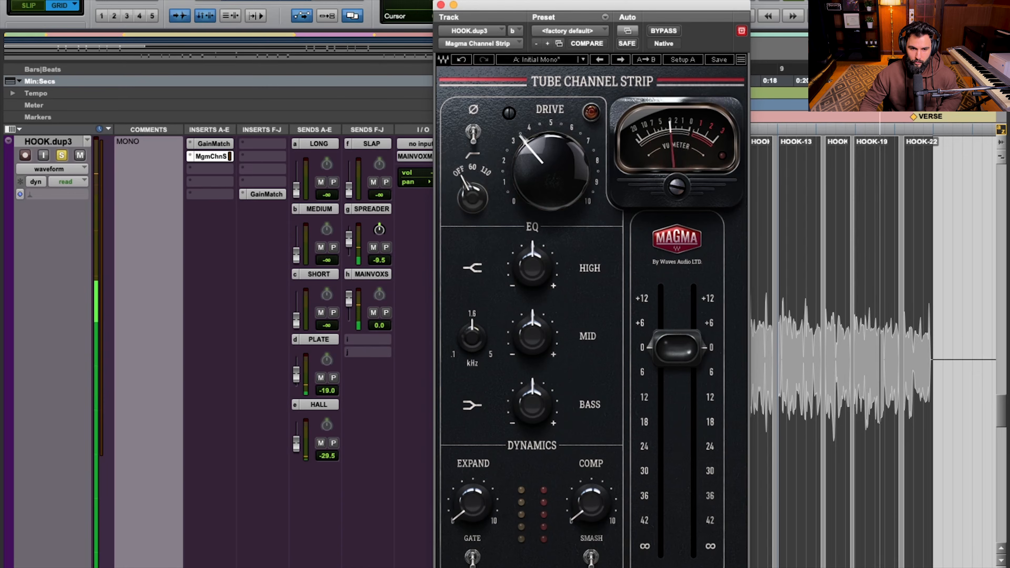
click(661, 31)
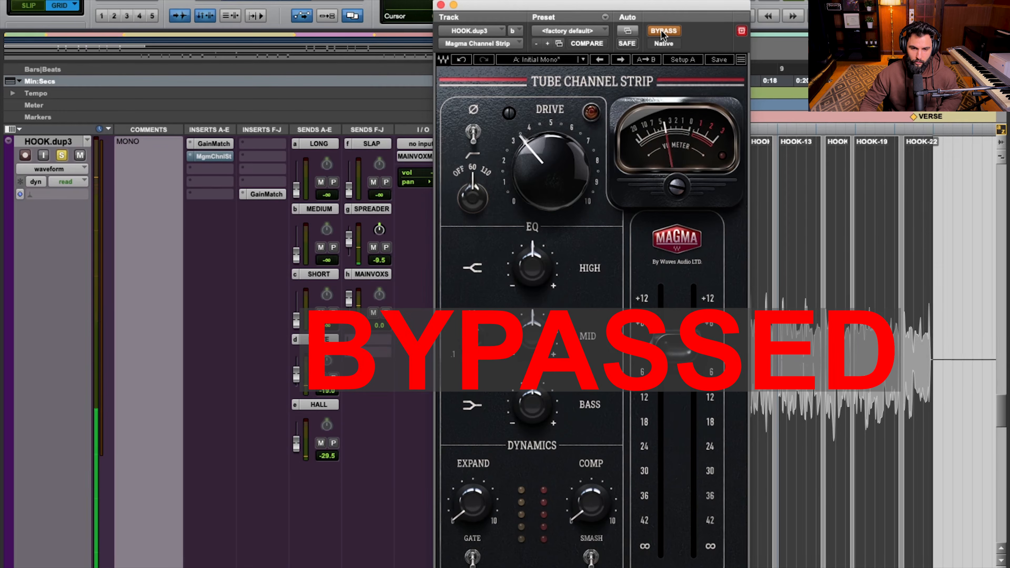
click(662, 31)
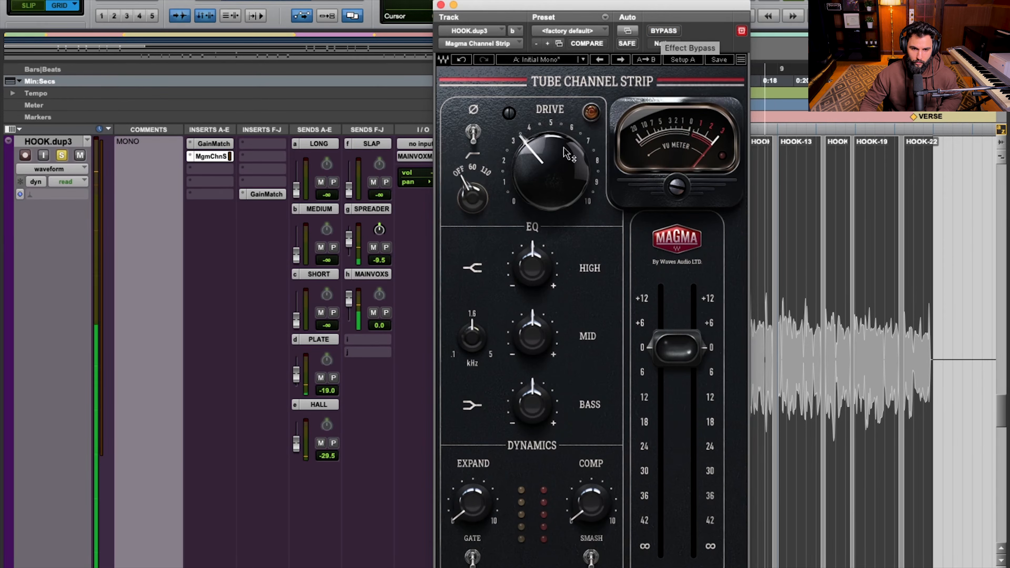
Lower the Drive to 26.9, compare the driven vocal with bypass, and stop playback
drag(526, 172, 526, 187)
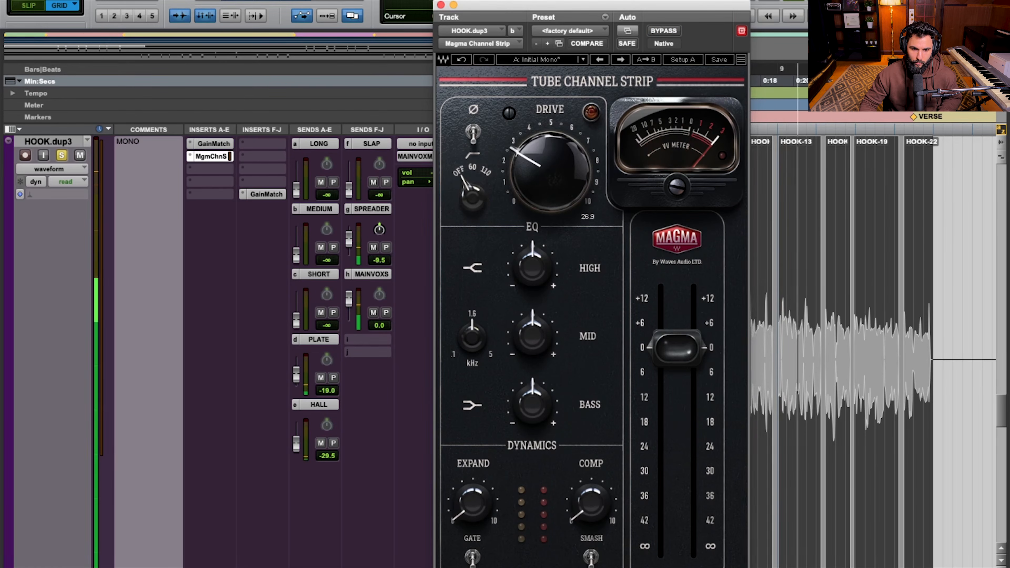
click(665, 31)
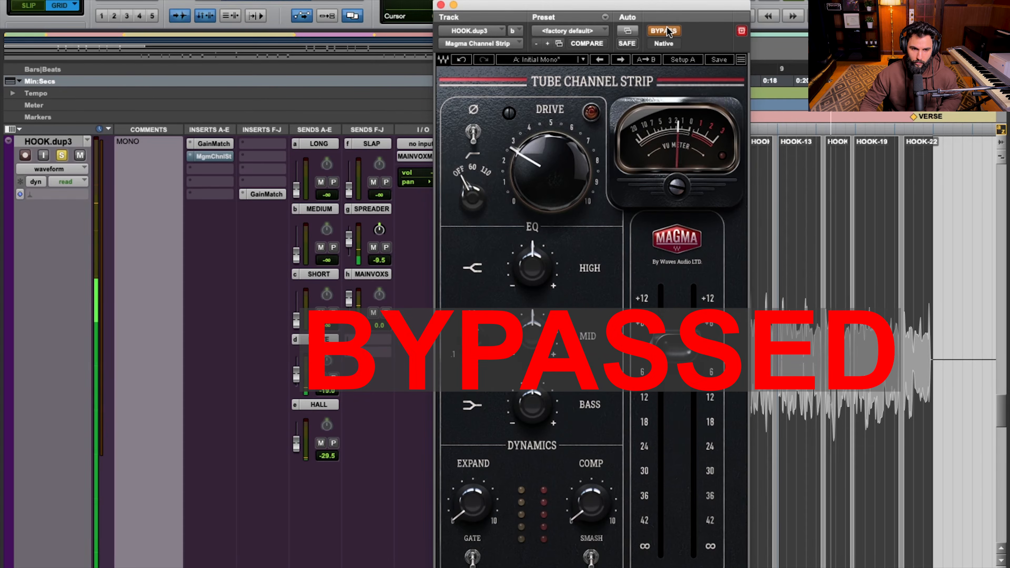
click(665, 31)
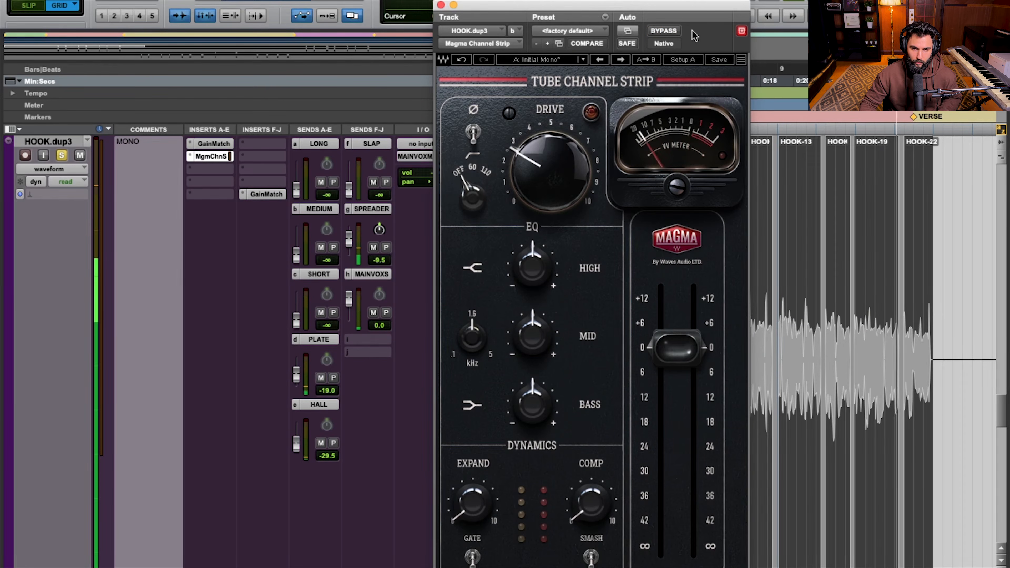
key(space)
Push the High EQ to 10.3 dB, reduce it to 2.1 dB, and compare the brightened vocal with bypass
mouse_move(566, 190)
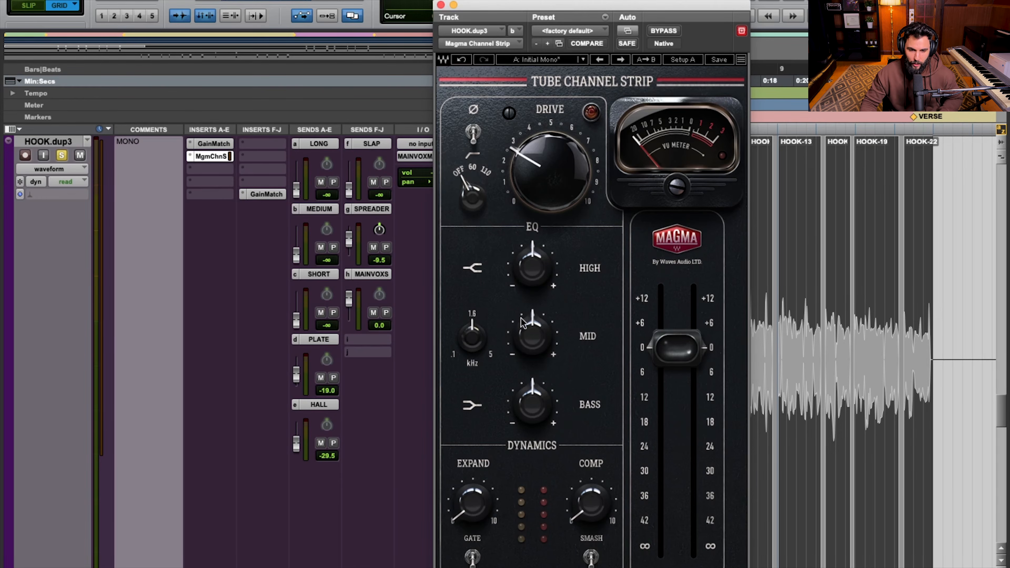
drag(535, 275, 535, 255)
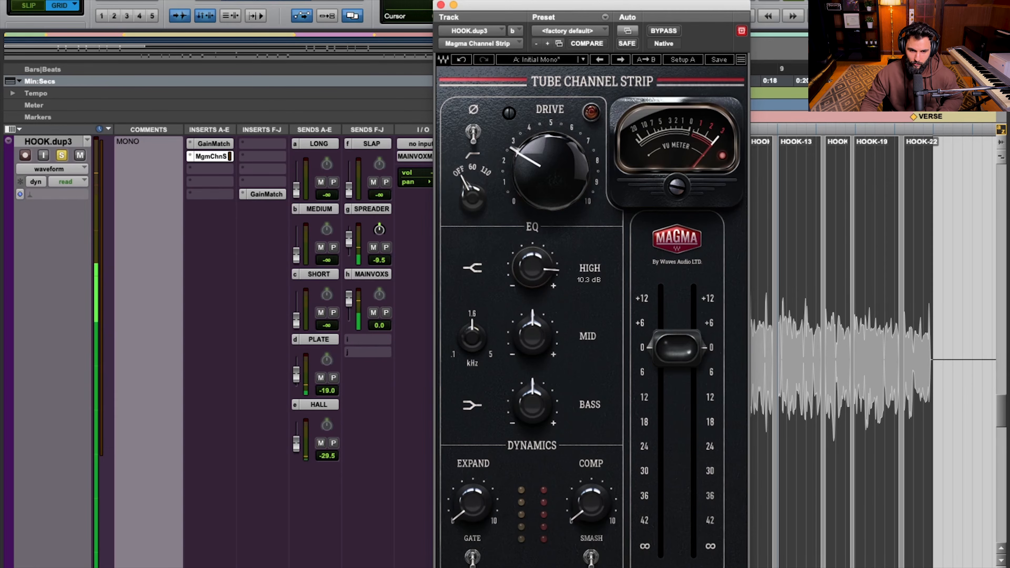
drag(532, 266, 532, 270)
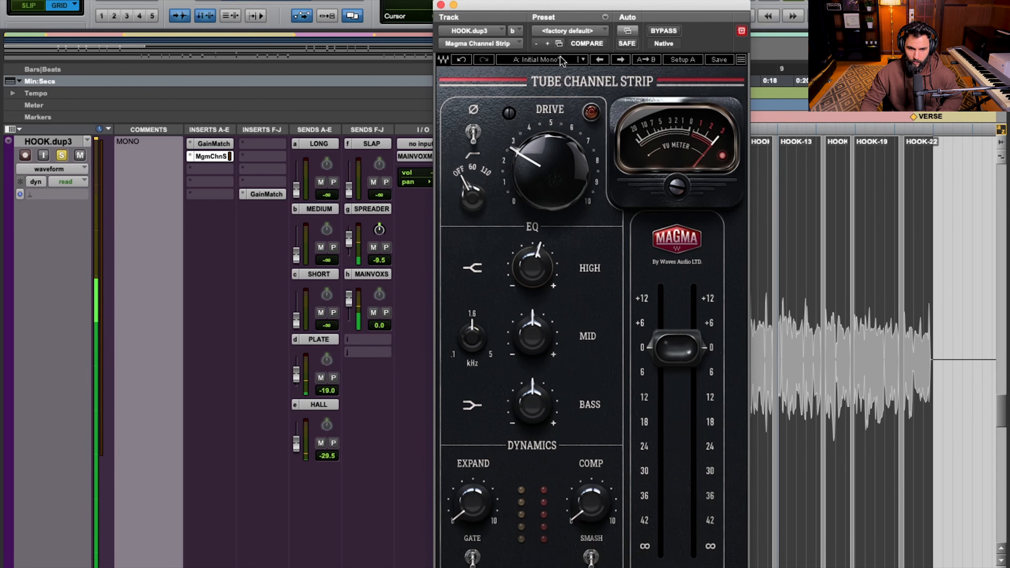
click(663, 31)
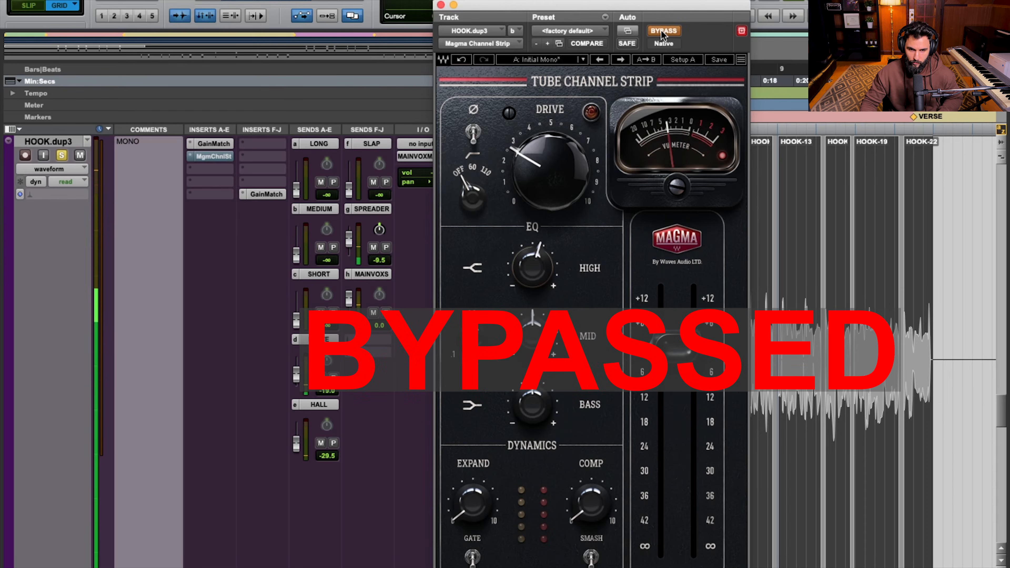
click(662, 31)
drag(532, 267, 532, 266)
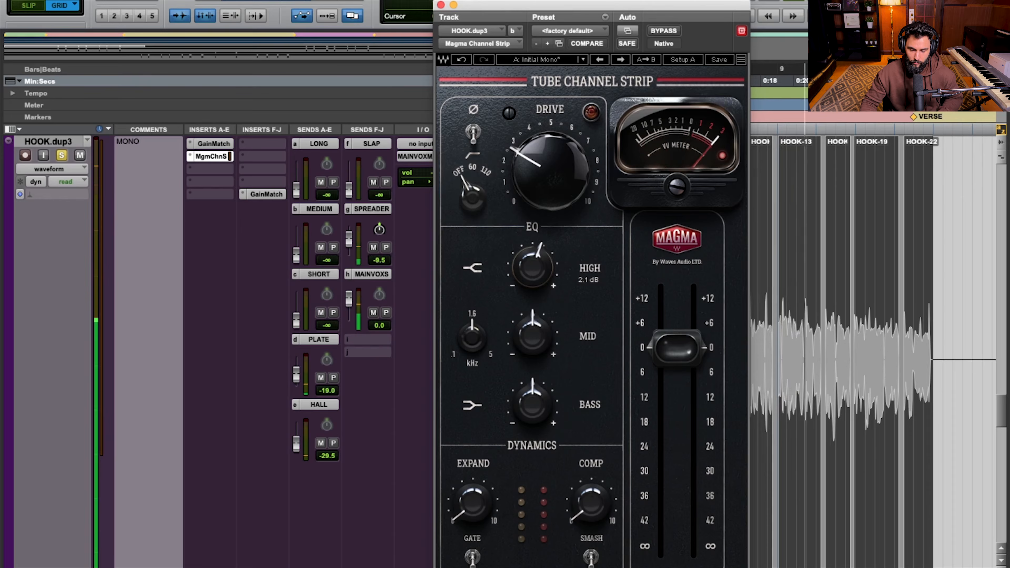
Boost the Mid EQ to 7.6 dB and sweep its frequency through 361 and 187 to 1102 Hz
drag(532, 337, 532, 318)
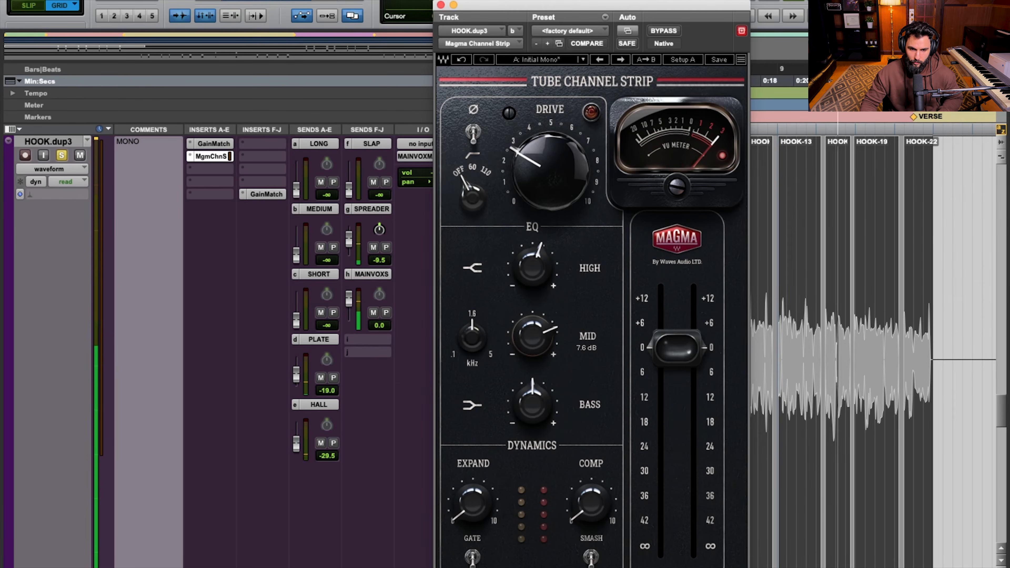
drag(473, 338, 472, 325)
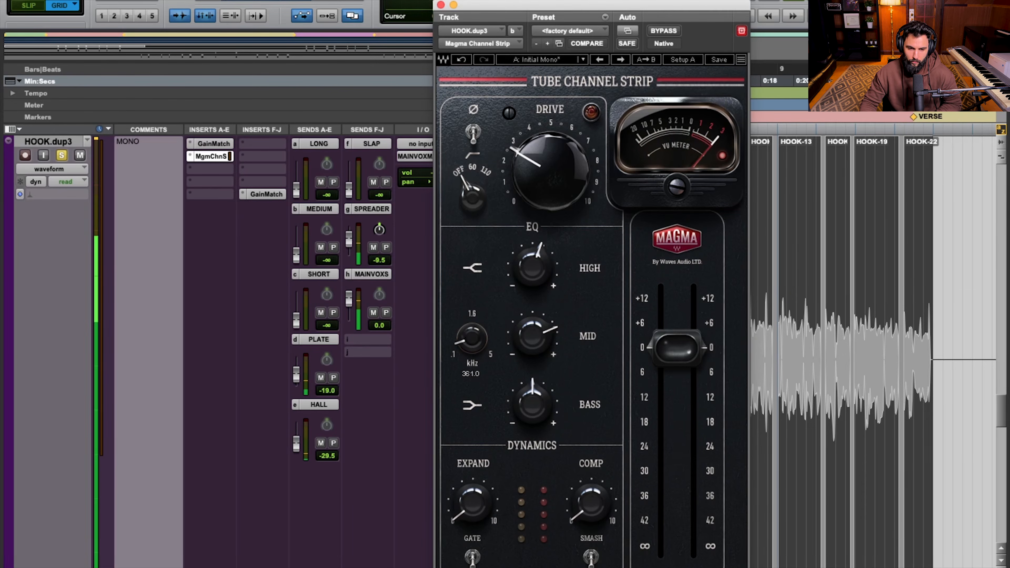
drag(472, 325, 472, 330)
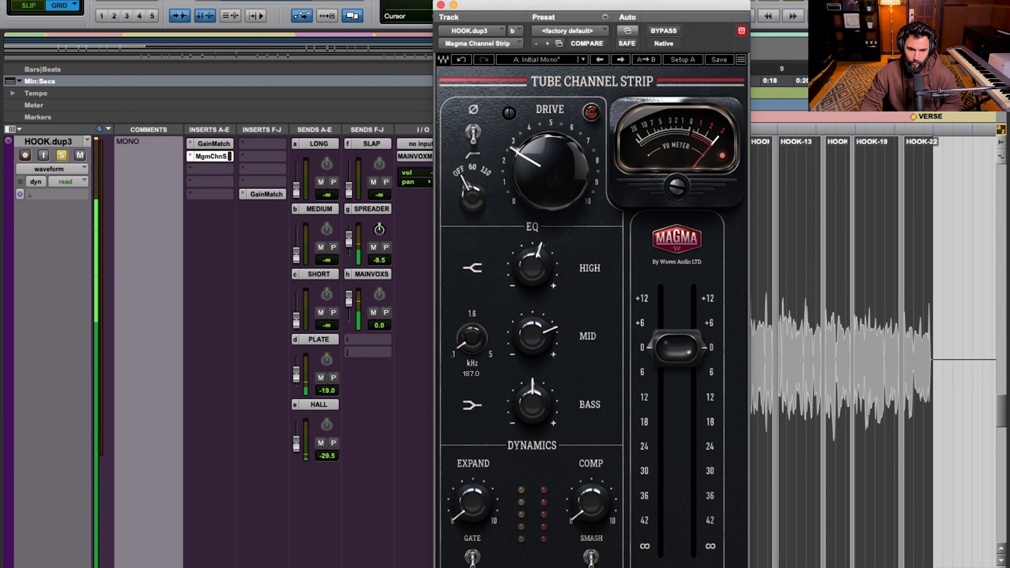
drag(472, 330, 472, 324)
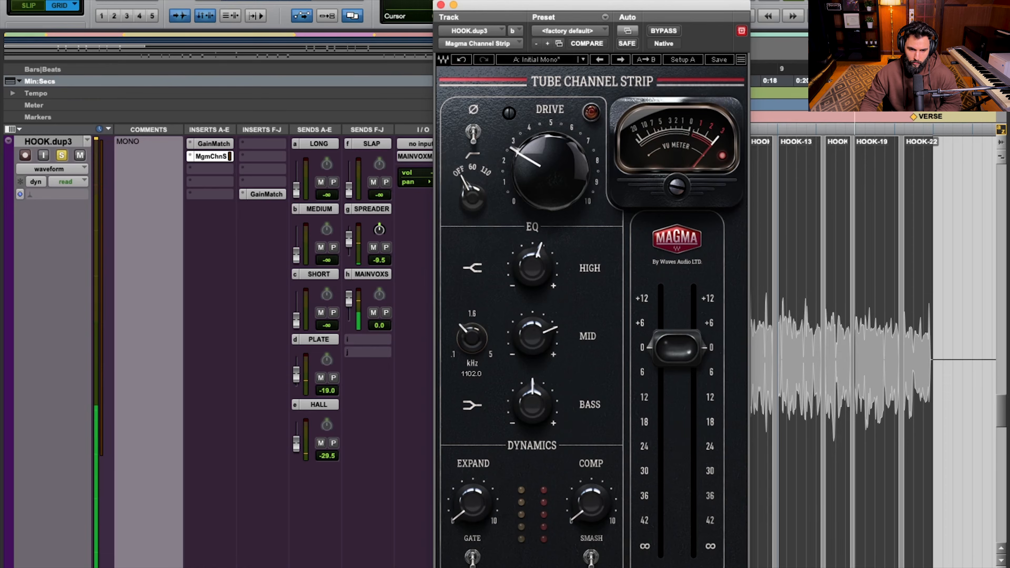
Cut the Mid EQ to -11.0 dB, bring it back to just below zero, and compare the result with bypass
drag(545, 344, 534, 364)
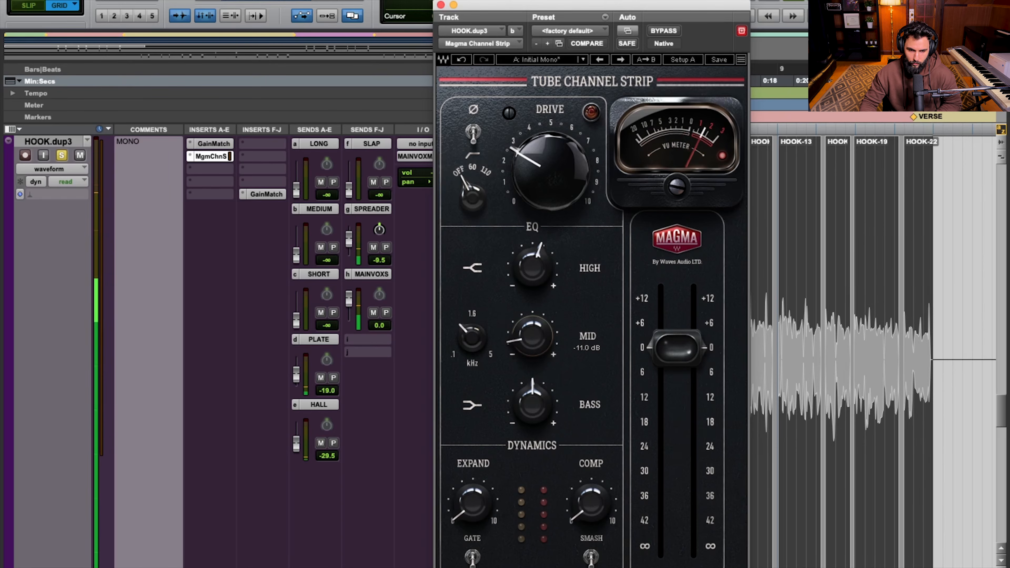
drag(534, 347, 533, 340)
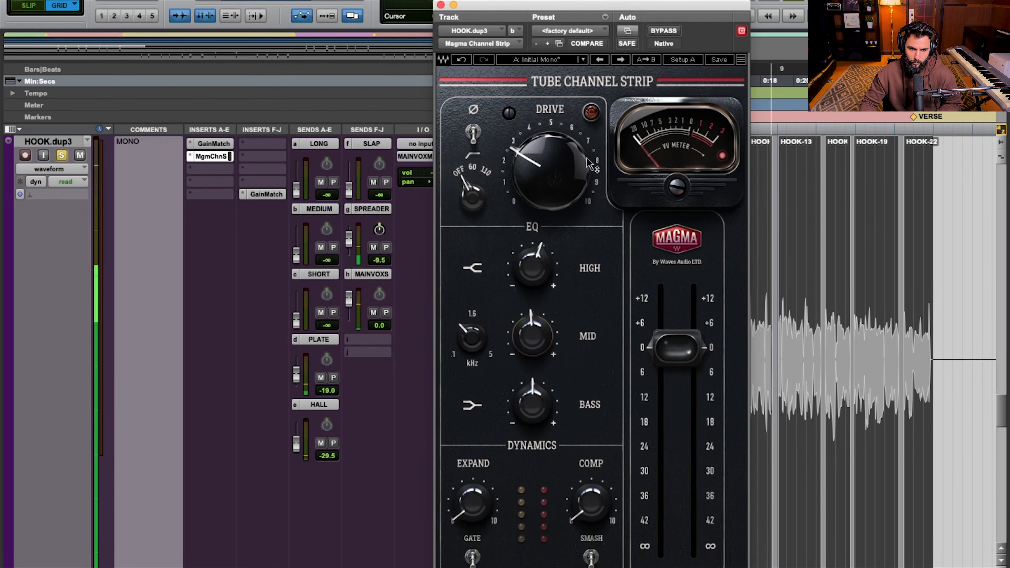
click(668, 31)
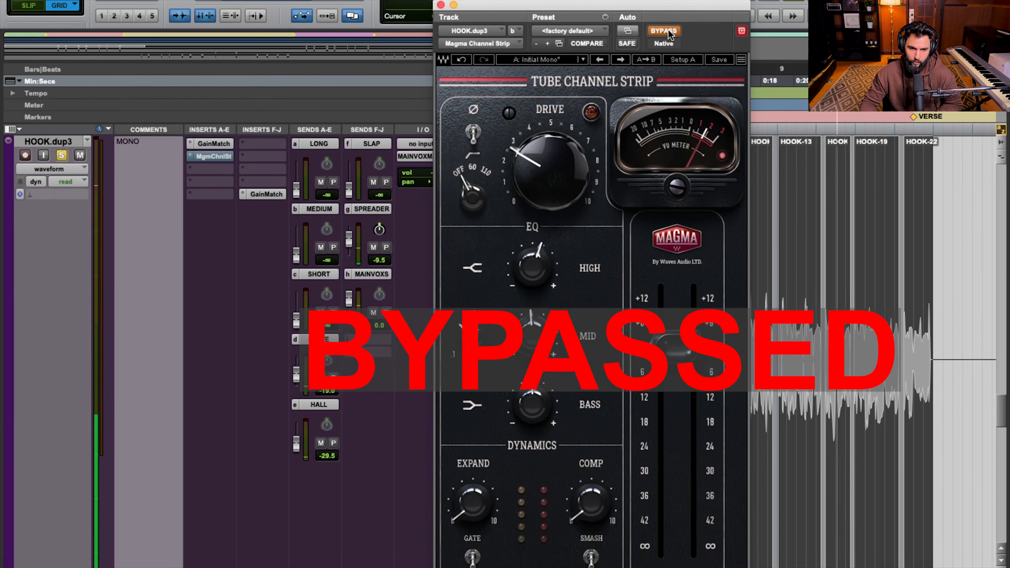
click(664, 31)
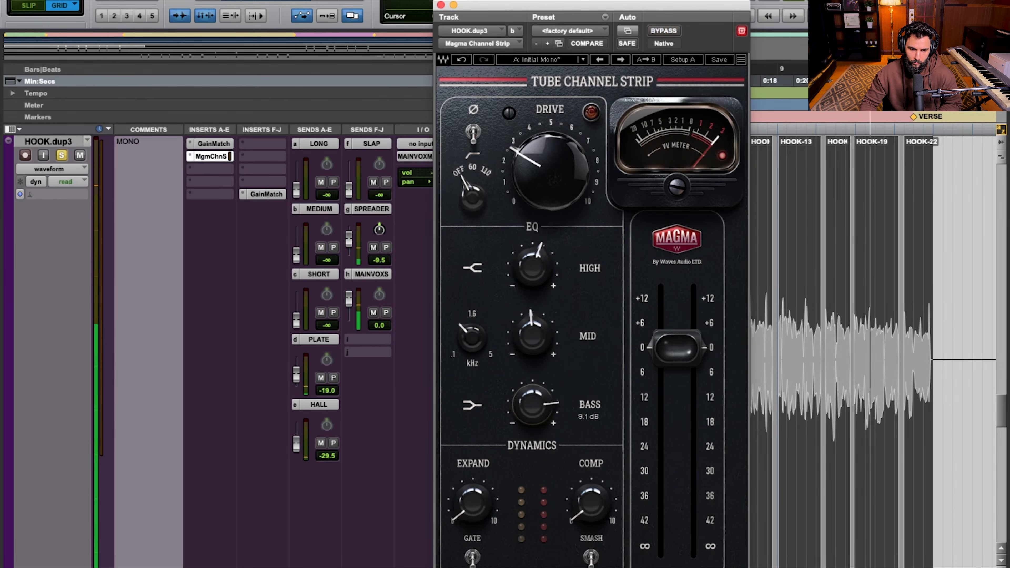
Push the Bass EQ to 9.1 dB, settle it at 0.5 dB, and compare the vocal with bypass
drag(533, 405, 533, 434)
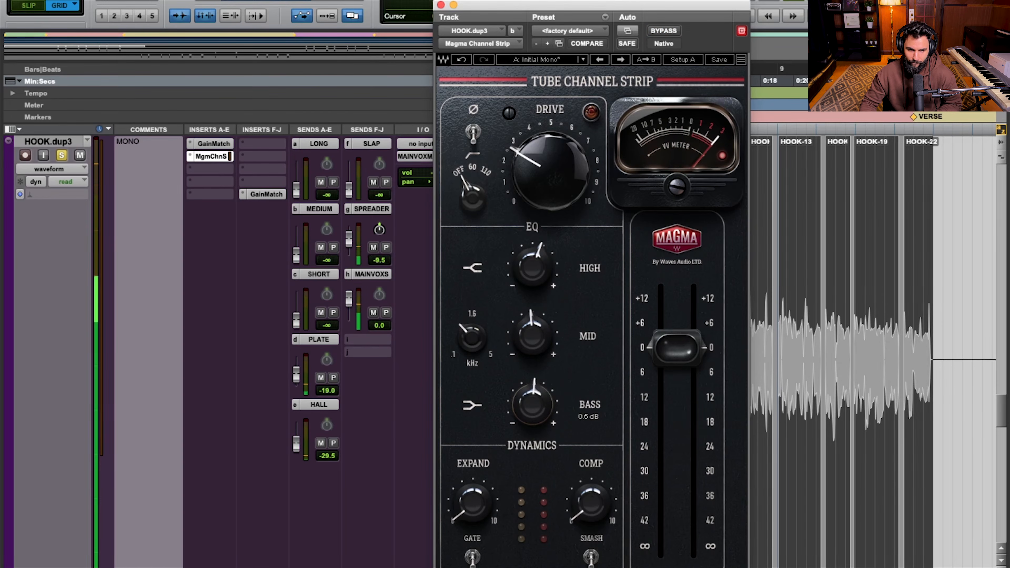
click(664, 31)
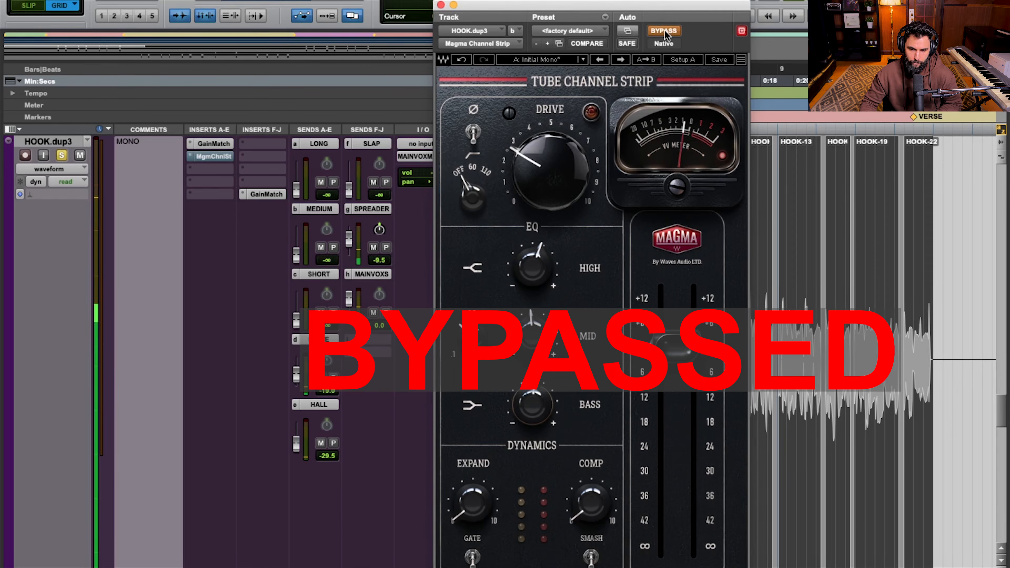
click(665, 30)
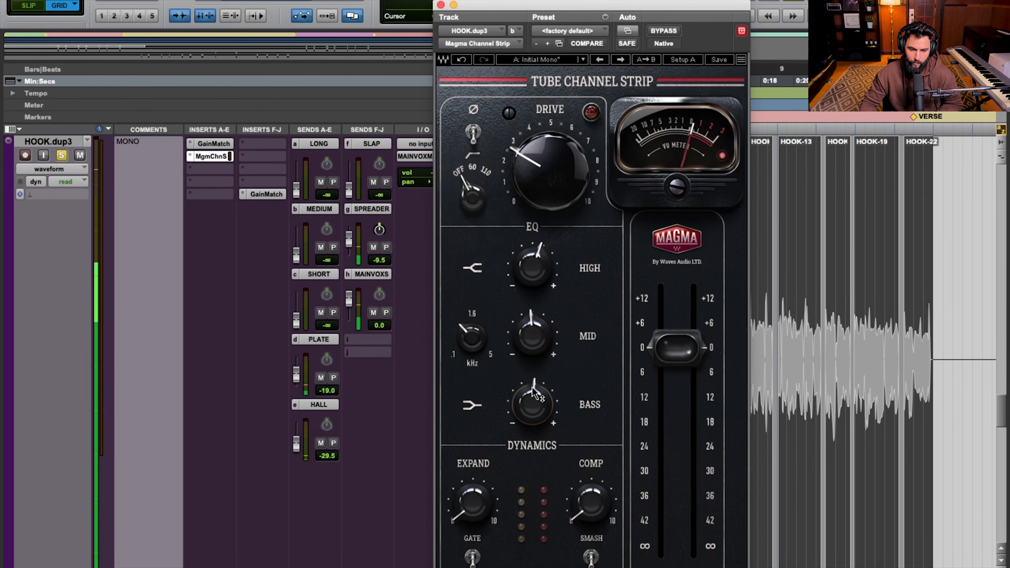
Raise the expander on the vocal, compare it with bypass, and ease the Expand amount back to 61.0
mouse_move(473, 502)
mouse_down()
mouse_move(472, 471)
mouse_move(472, 487)
mouse_up()
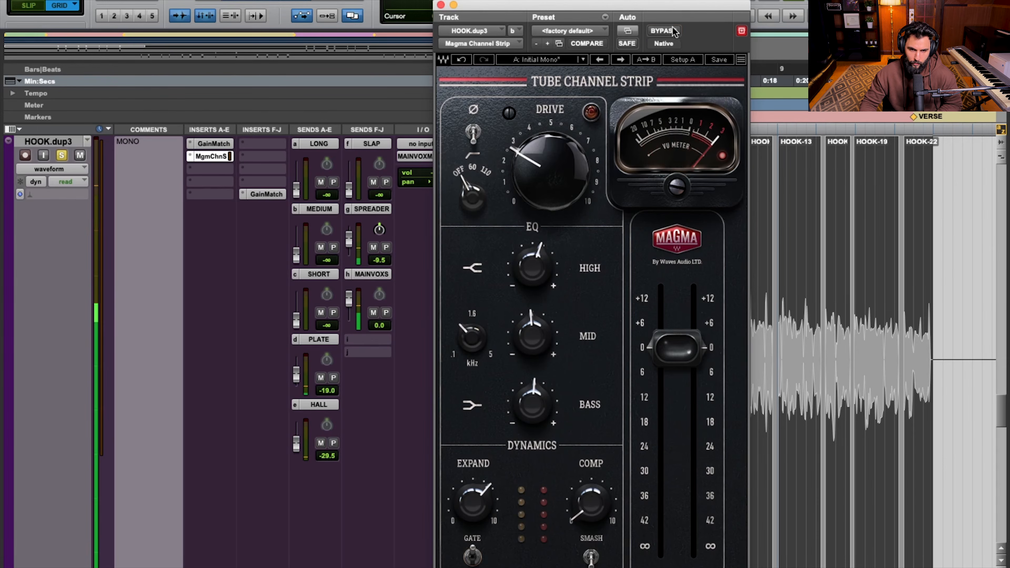
click(669, 30)
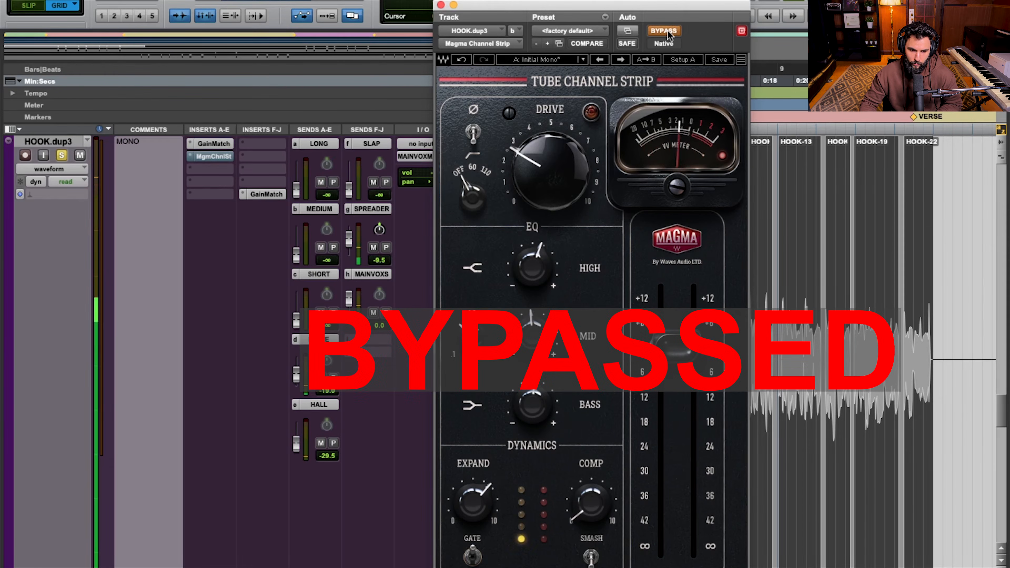
click(667, 30)
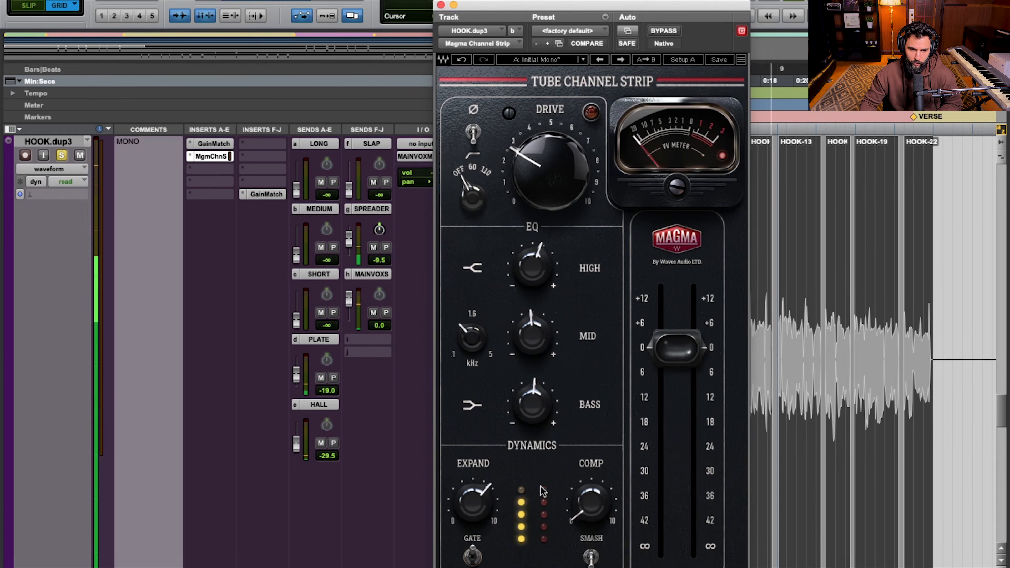
mouse_move(592, 502)
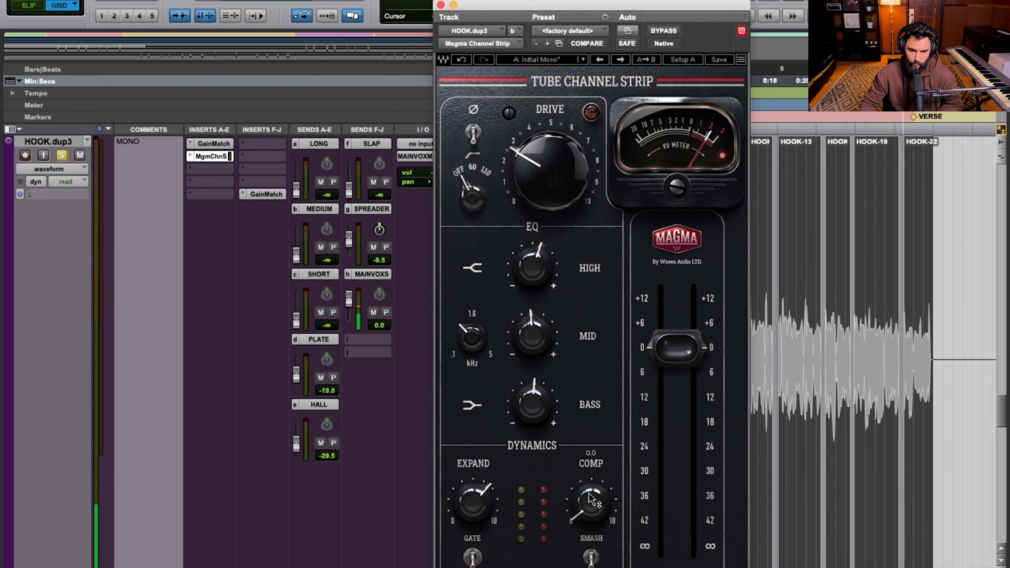
drag(473, 502, 472, 507)
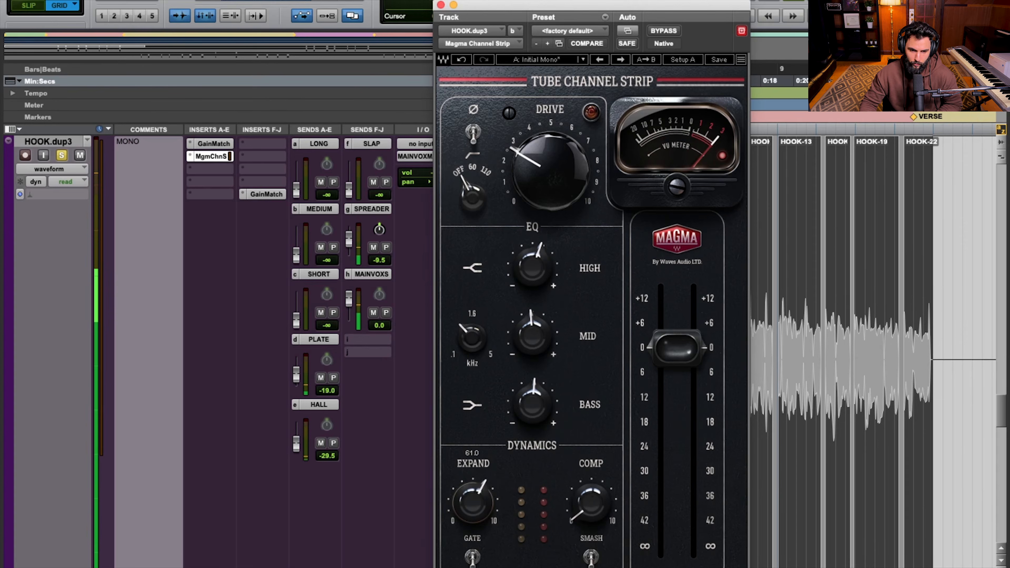
Raise the compressor to 64.1, reduce it to just under 5 on the dial, and compare the vocal with bypass
drag(591, 502, 591, 498)
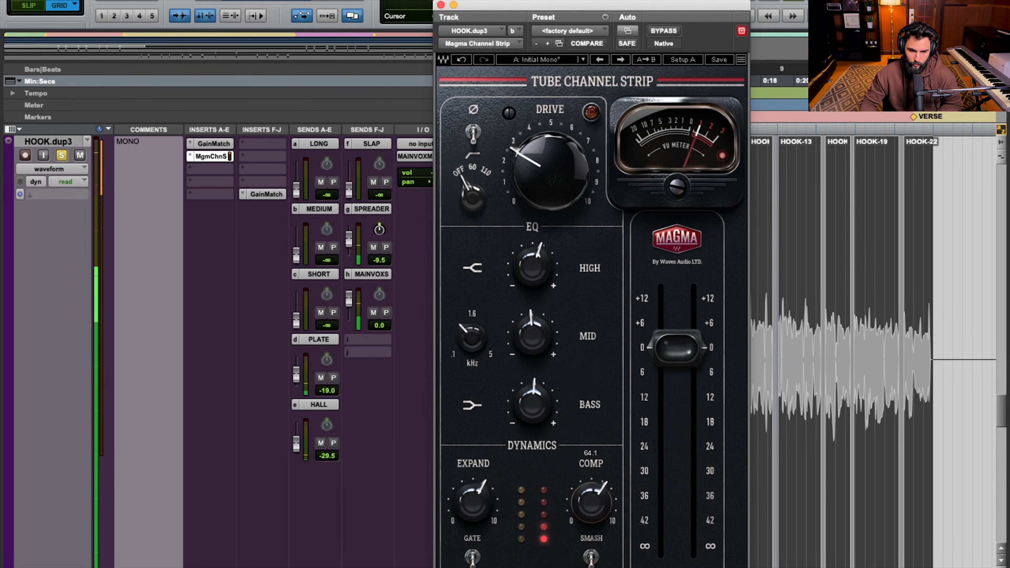
drag(592, 498, 591, 503)
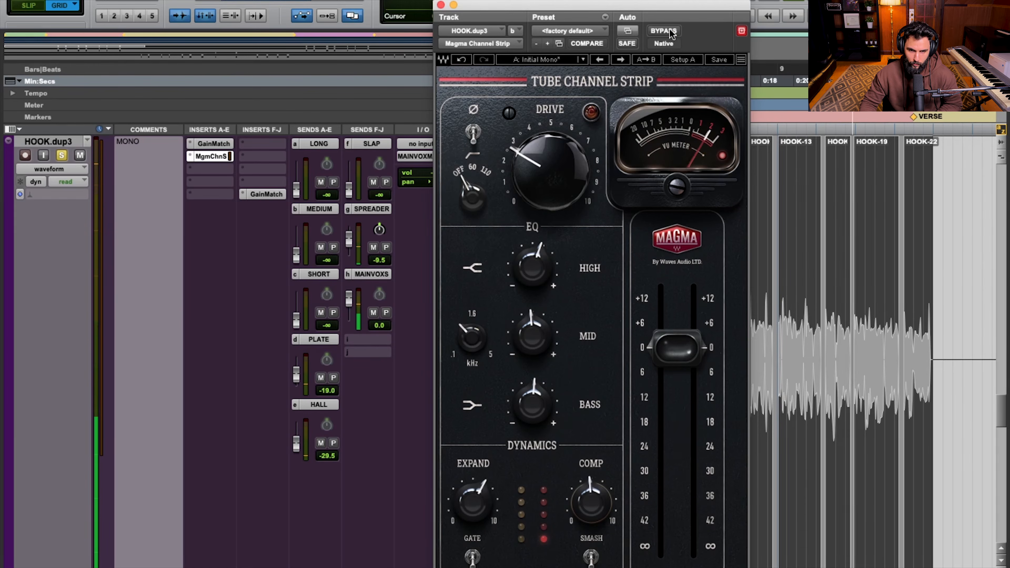
click(671, 32)
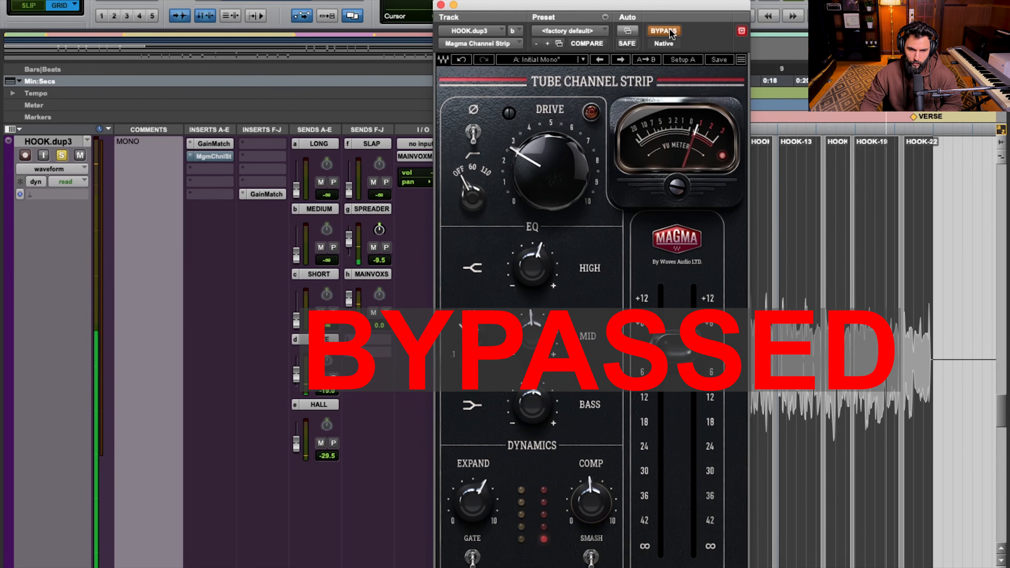
click(671, 33)
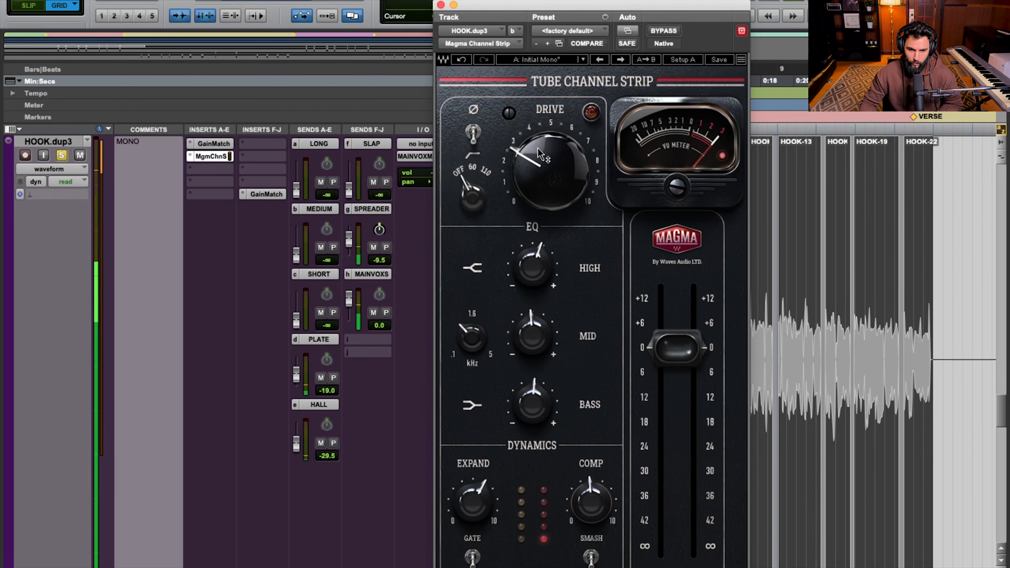
Compare the processed hook vocal with bypass twice, and review the strip's High, Mid, mid-frequency and Bass EQ settings
mouse_move(541, 283)
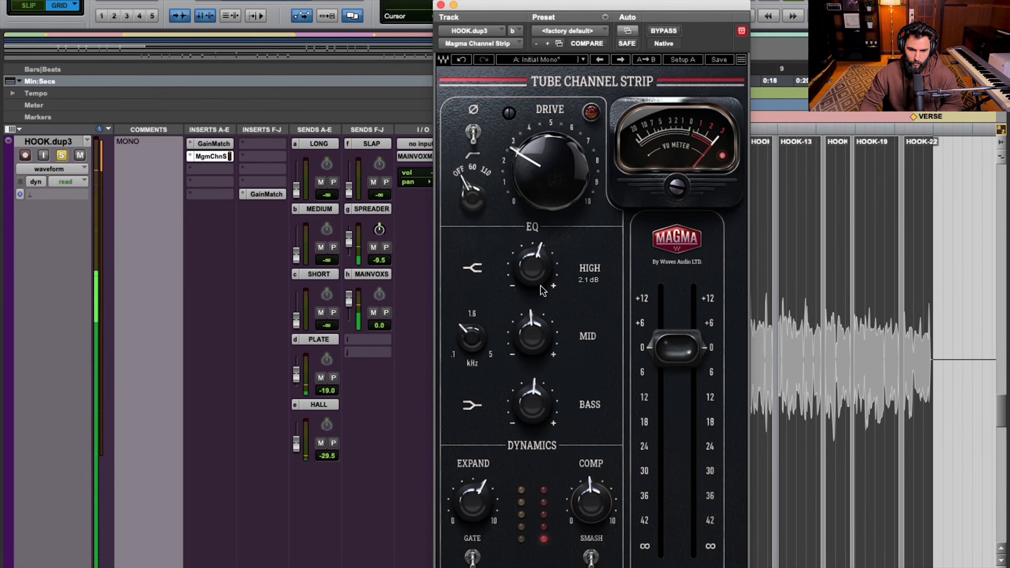
mouse_move(591, 502)
mouse_down()
mouse_move(592, 470)
mouse_move(591, 509)
mouse_up()
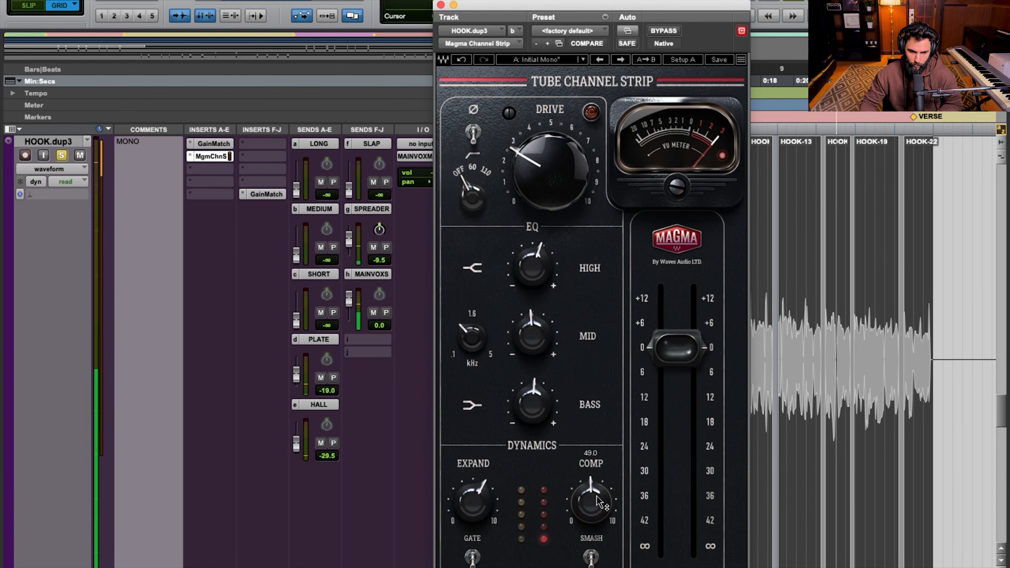
click(664, 29)
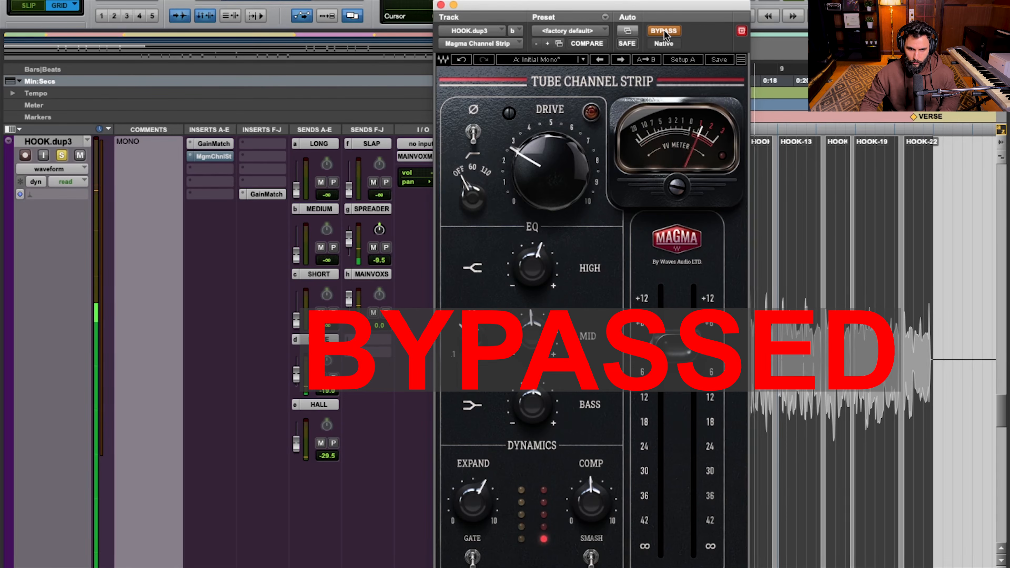
click(663, 29)
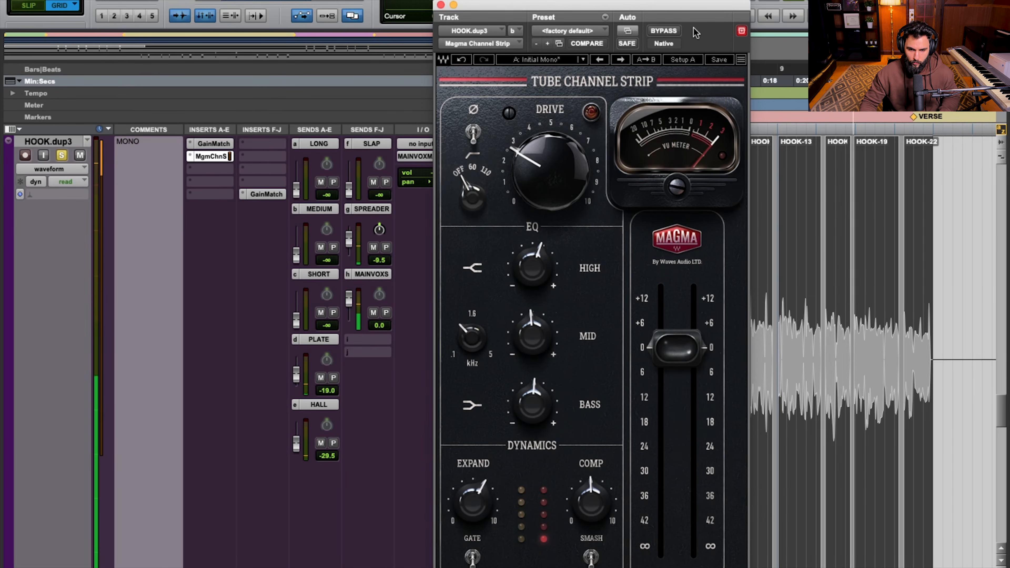
click(671, 34)
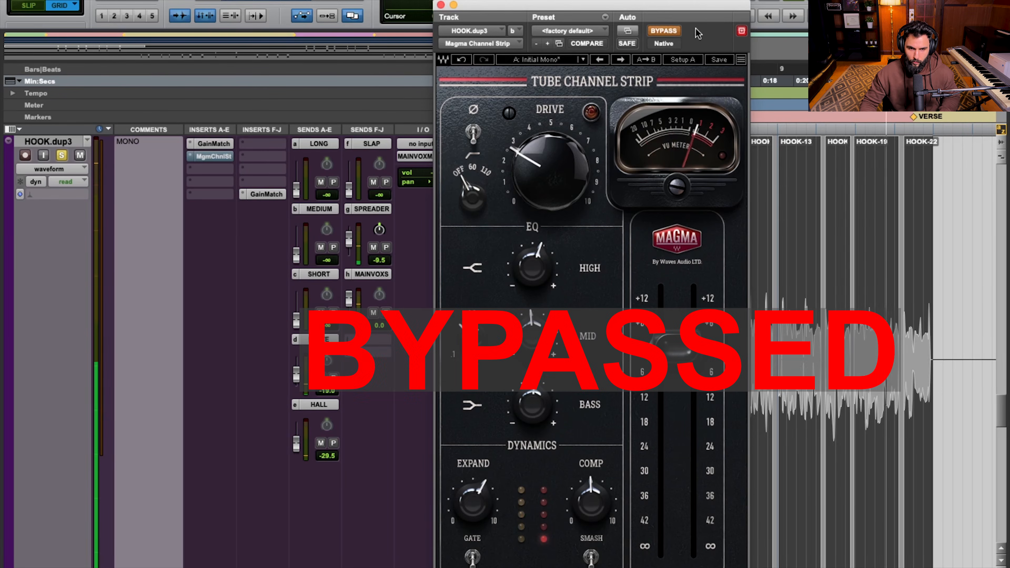
click(664, 30)
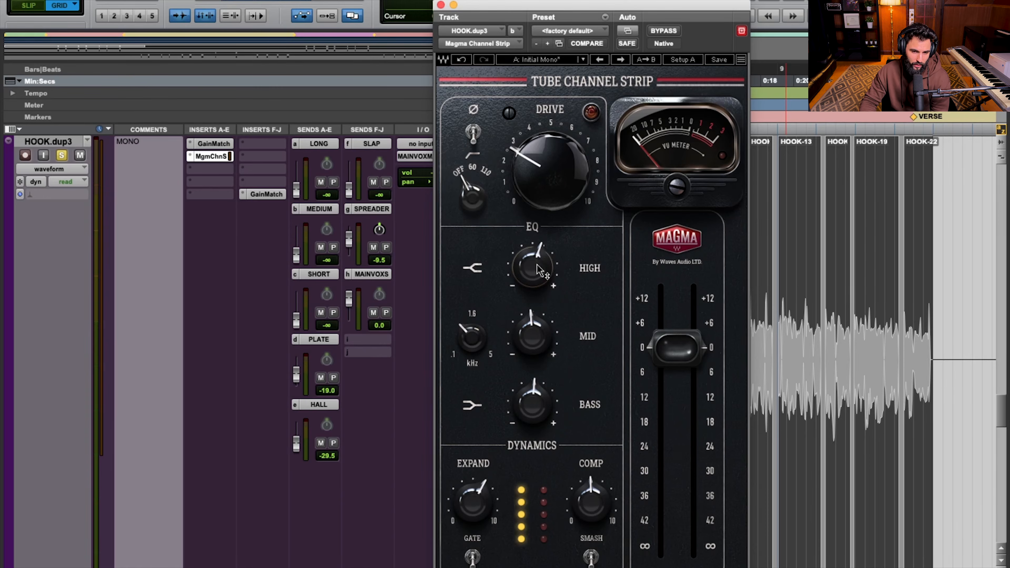
mouse_move(537, 343)
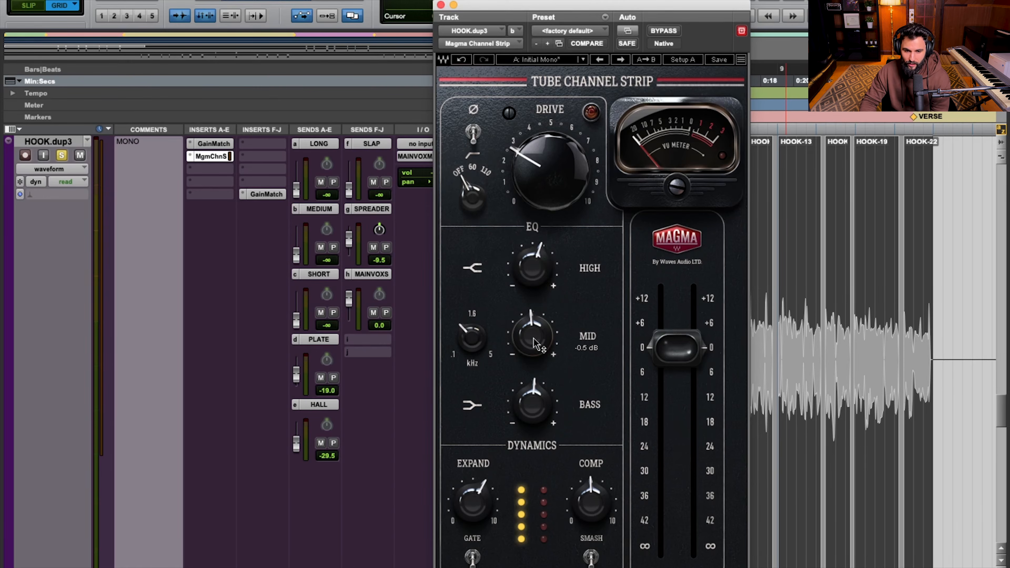
mouse_move(463, 330)
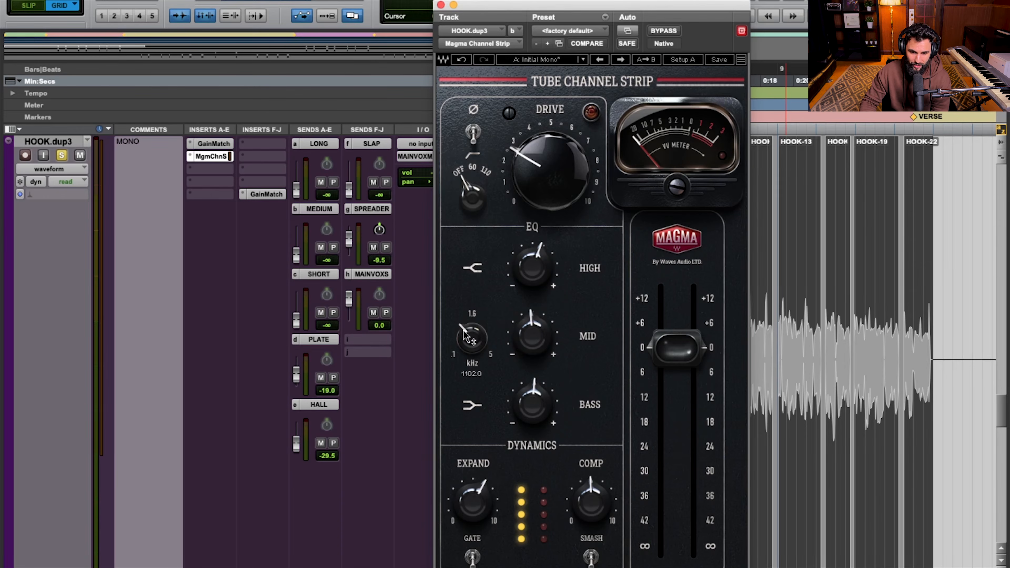
mouse_move(537, 409)
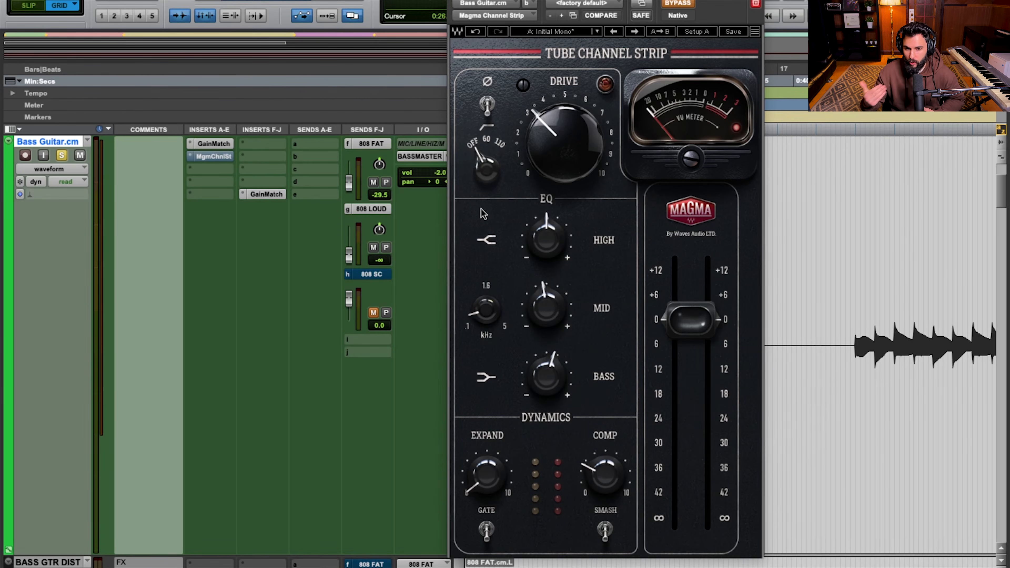
Play the bass guitar with the channel strip engaged, and compare it twice with the level-matched Before signal in GainMatch
key(space)
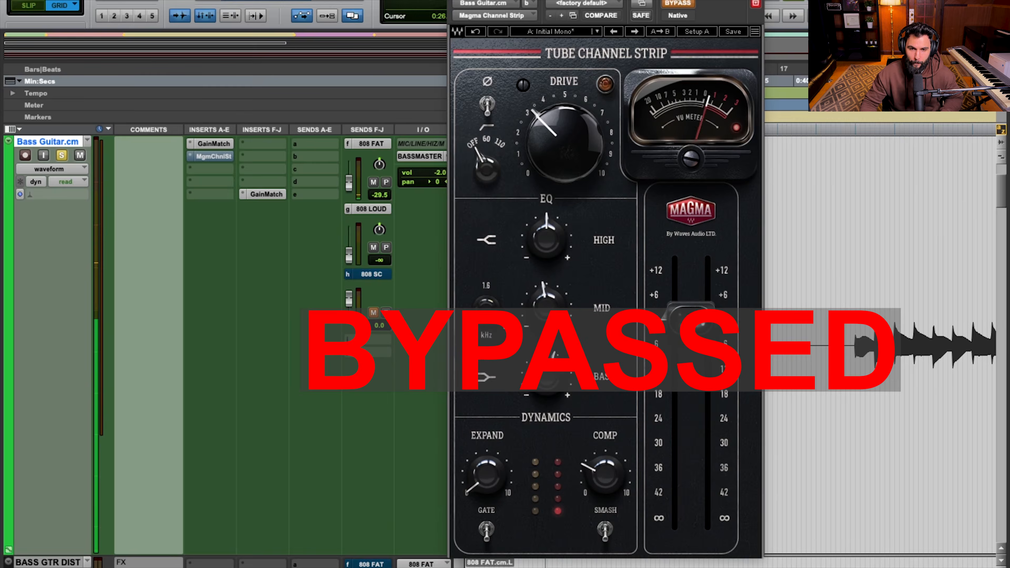
click(677, 4)
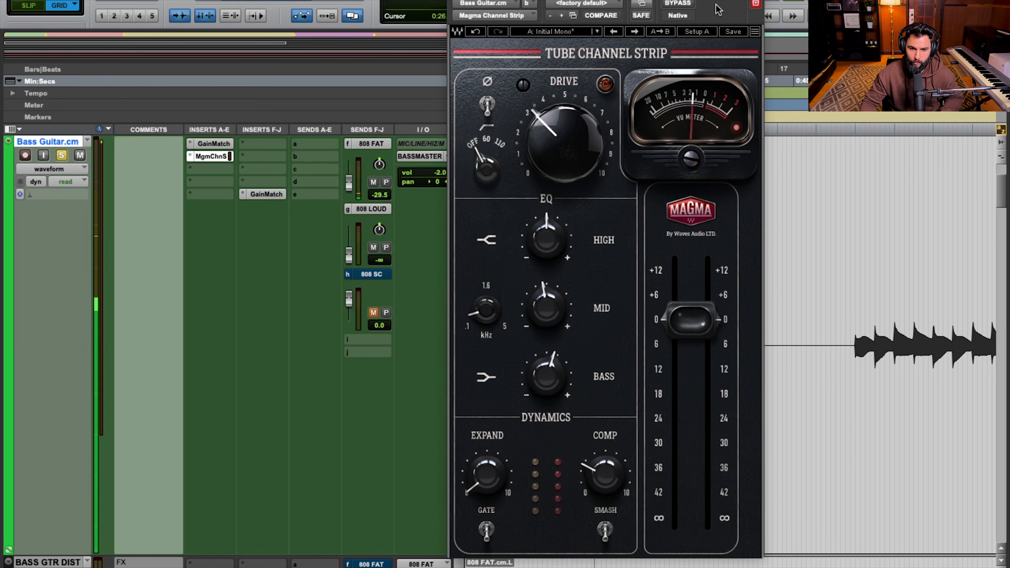
click(272, 194)
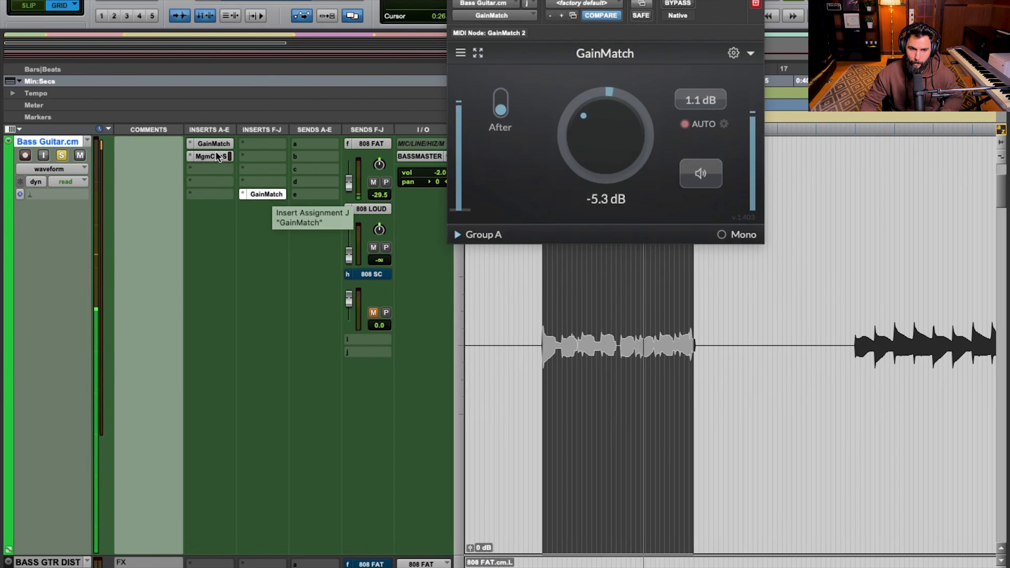
click(712, 179)
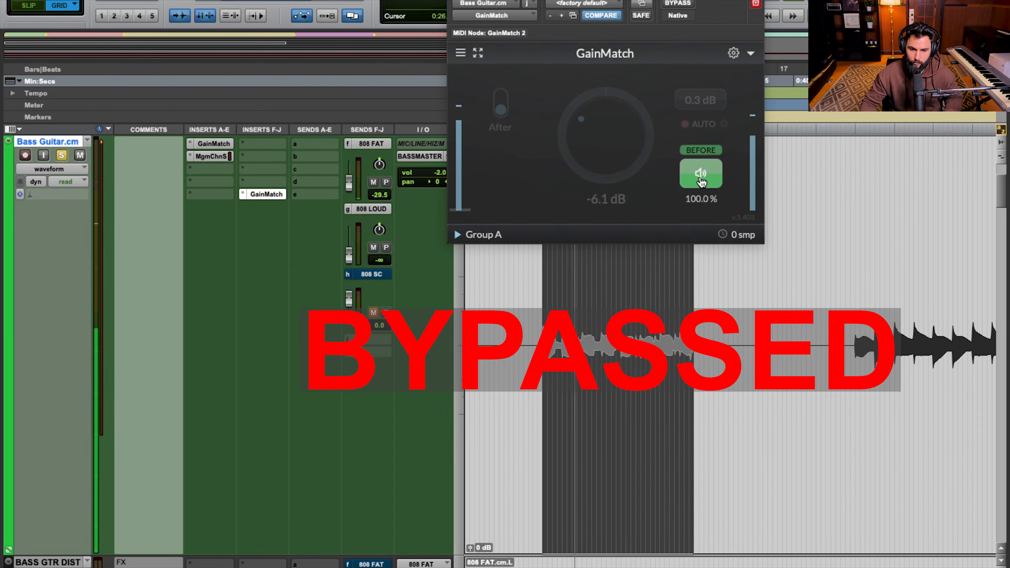
click(701, 181)
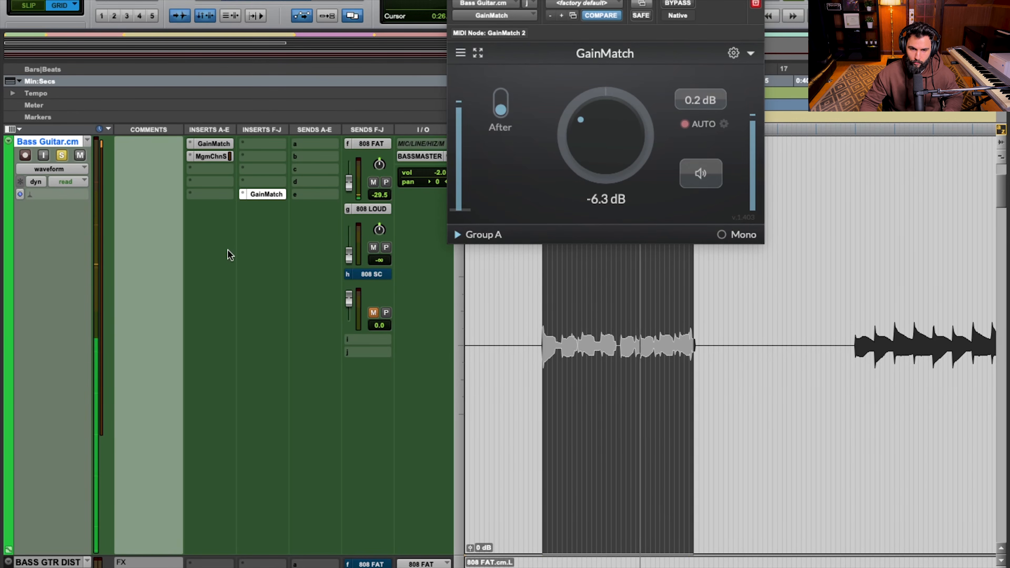
click(695, 181)
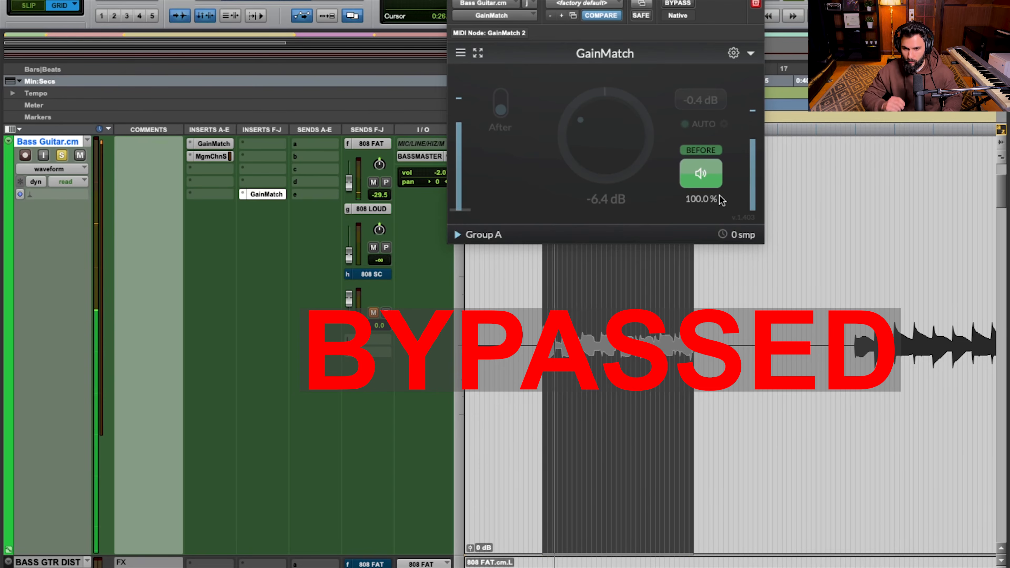
click(709, 182)
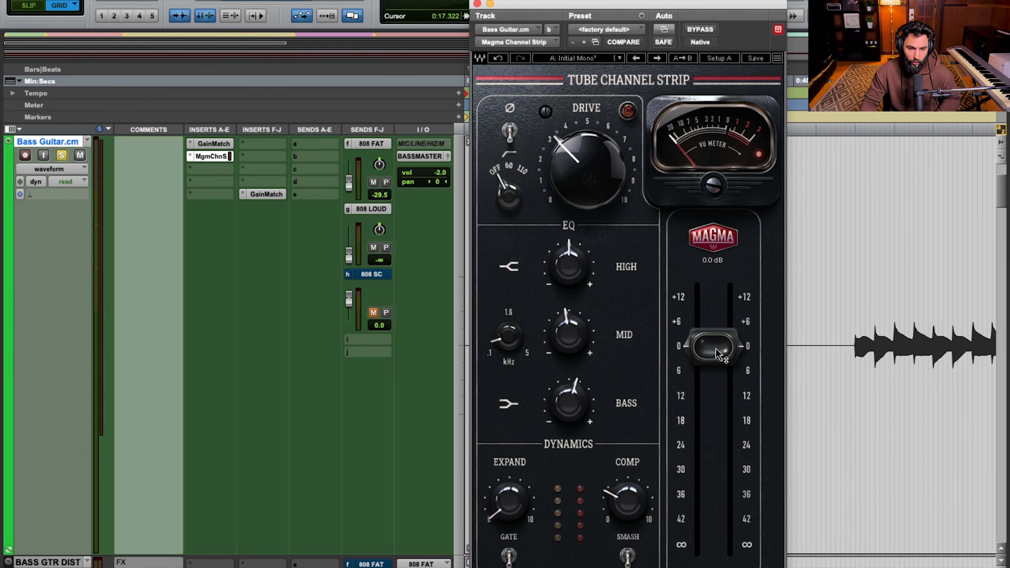
Check the After GainMatch on the bass guitar, and review the channel strip's High, Mid, mid-frequency and Bass EQ settings
click(254, 193)
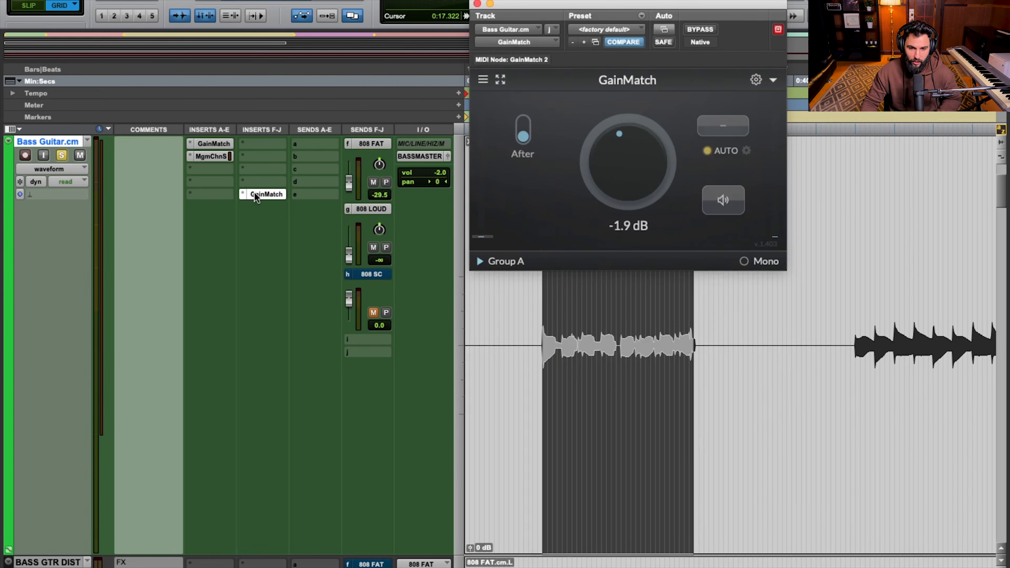
click(254, 194)
click(211, 156)
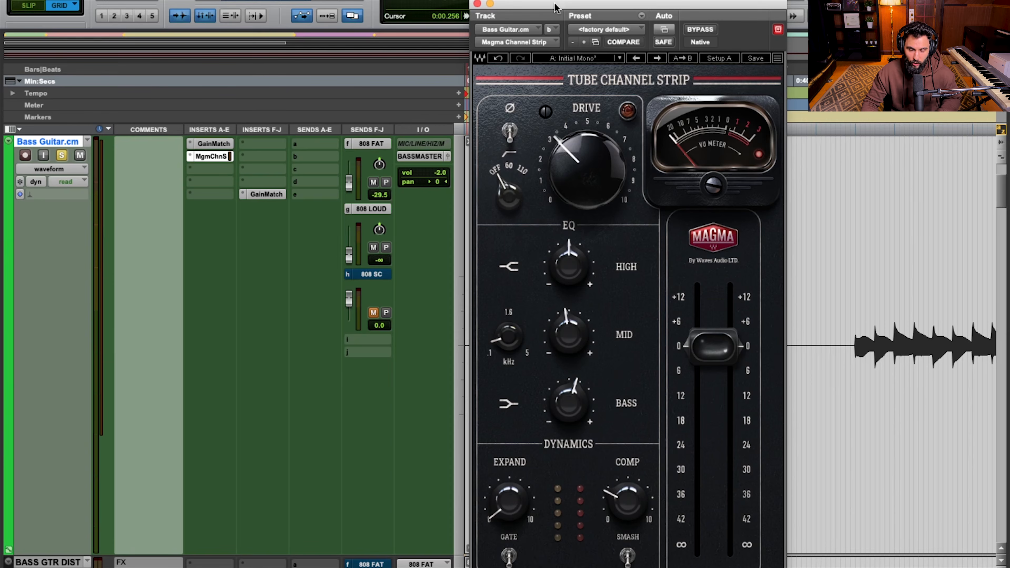
key(space)
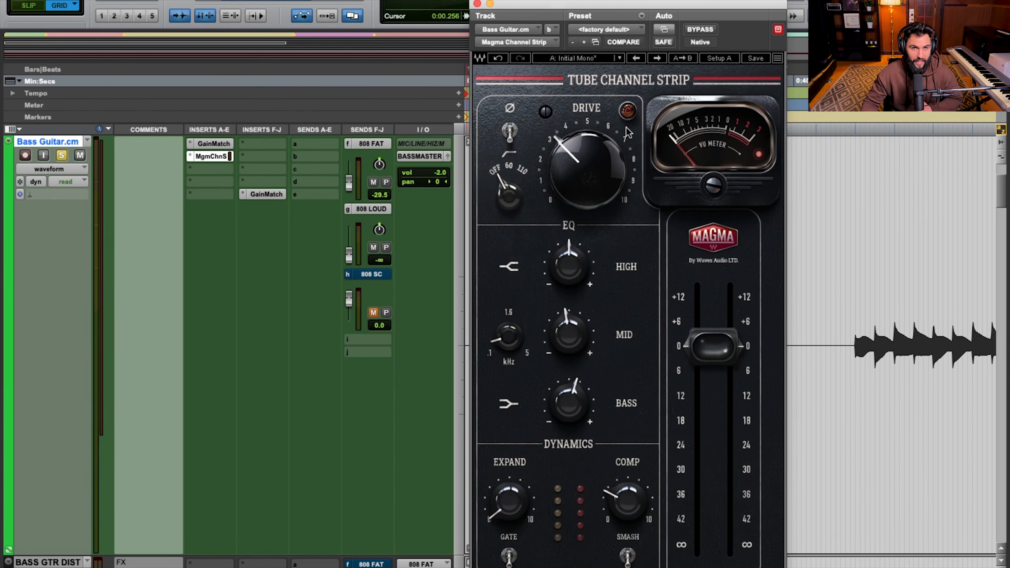
drag(586, 263, 586, 263)
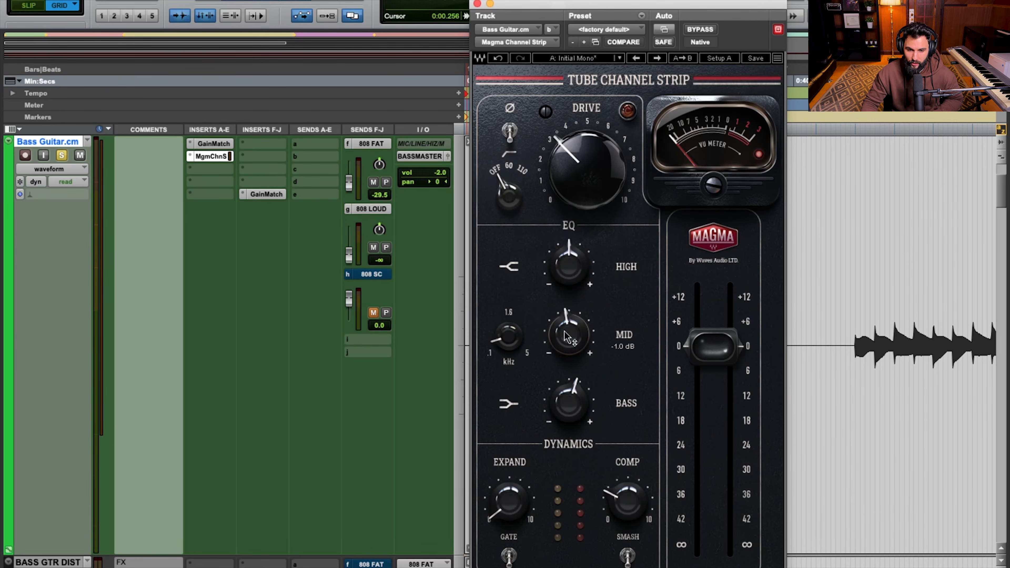
drag(505, 338, 506, 338)
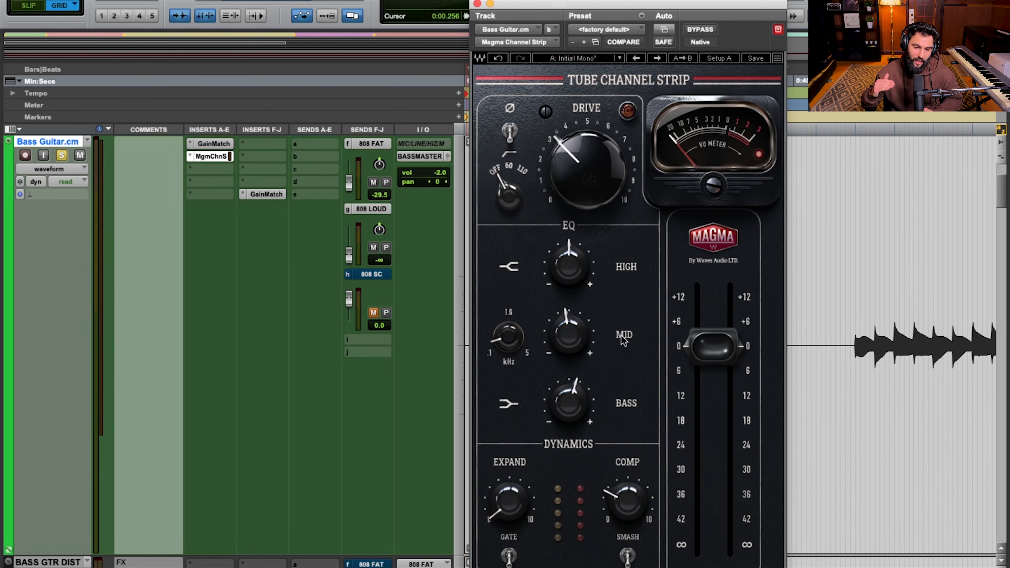
click(563, 403)
drag(567, 409, 566, 408)
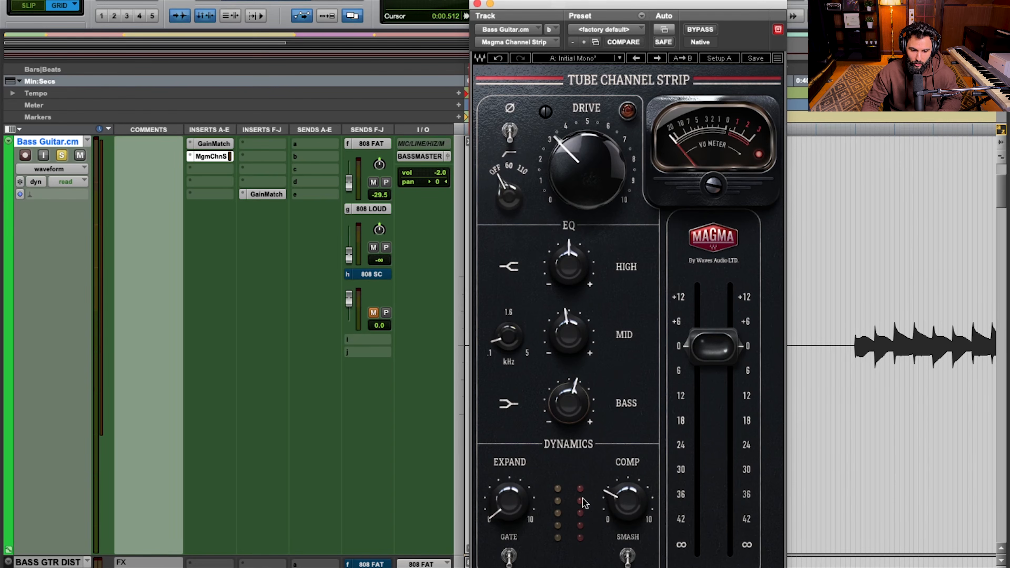
key(space)
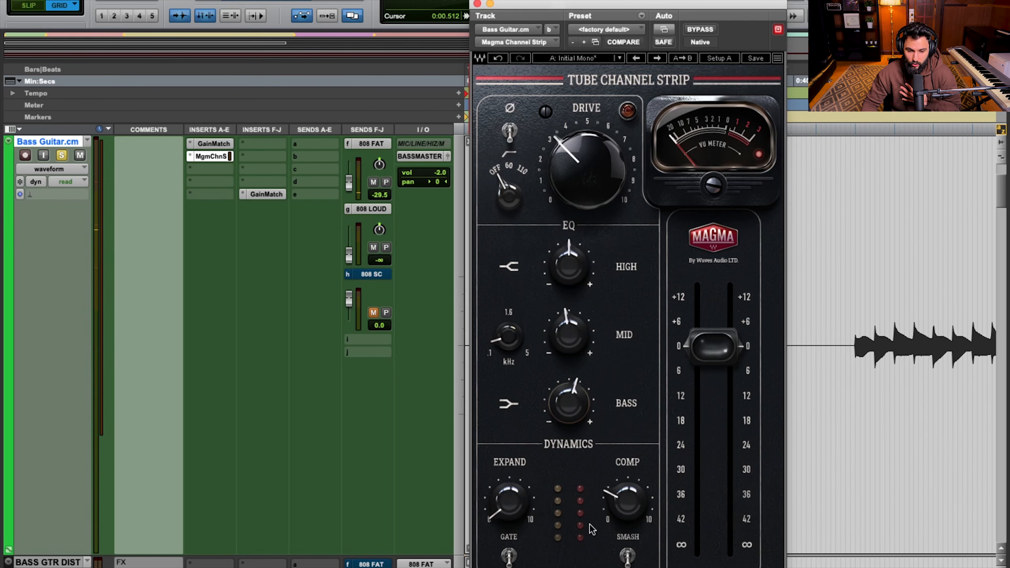
Move the channel strip window clear of the timeline and select the bass guitar audio at the start of the verse
mouse_move(593, 7)
mouse_down()
mouse_move(917, 6)
mouse_move(498, 1)
mouse_up()
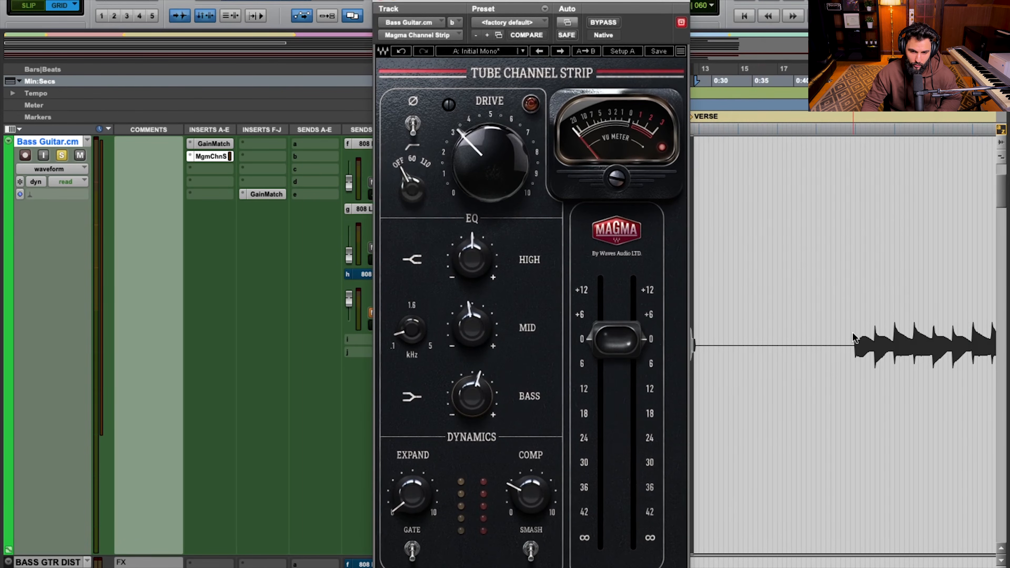
click(856, 345)
drag(858, 343, 690, 366)
Try Smash on the bass guitar with Comp raised to 50.7 and slightly beyond, and switch Smash off with Comp lowered
mouse_move(531, 495)
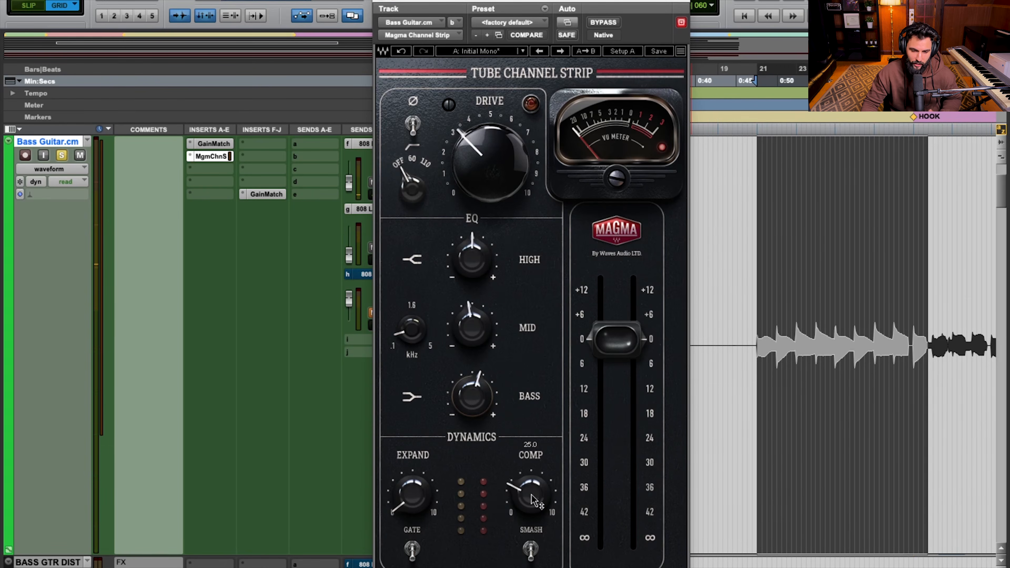
click(531, 548)
key(space)
drag(531, 504, 531, 483)
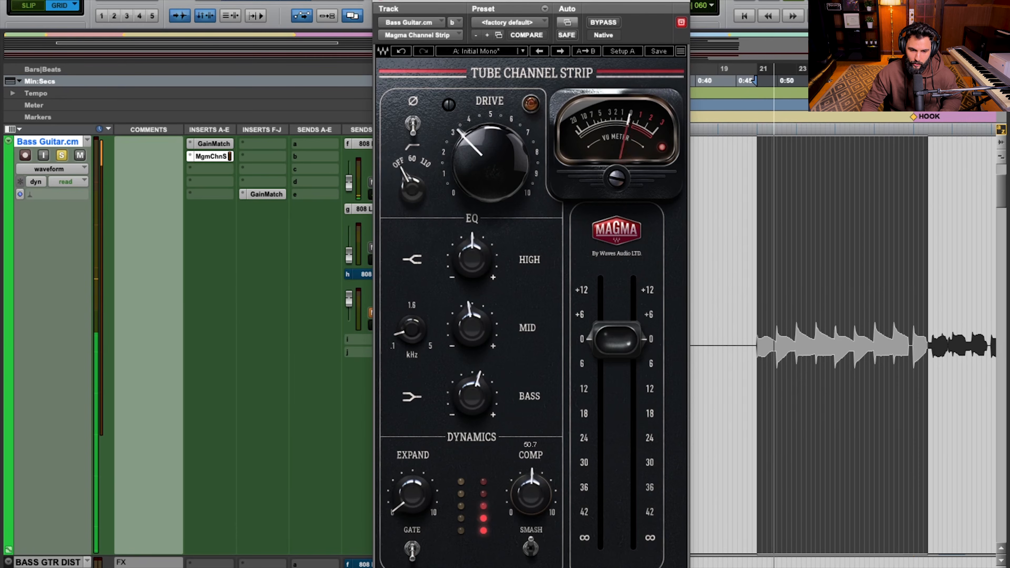
drag(531, 484, 531, 480)
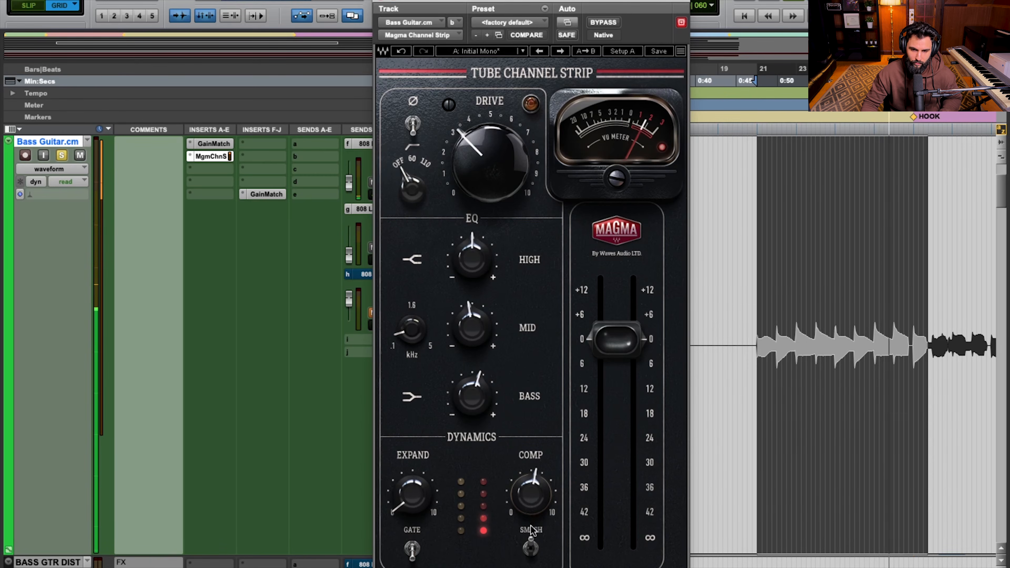
click(531, 554)
drag(532, 494, 532, 513)
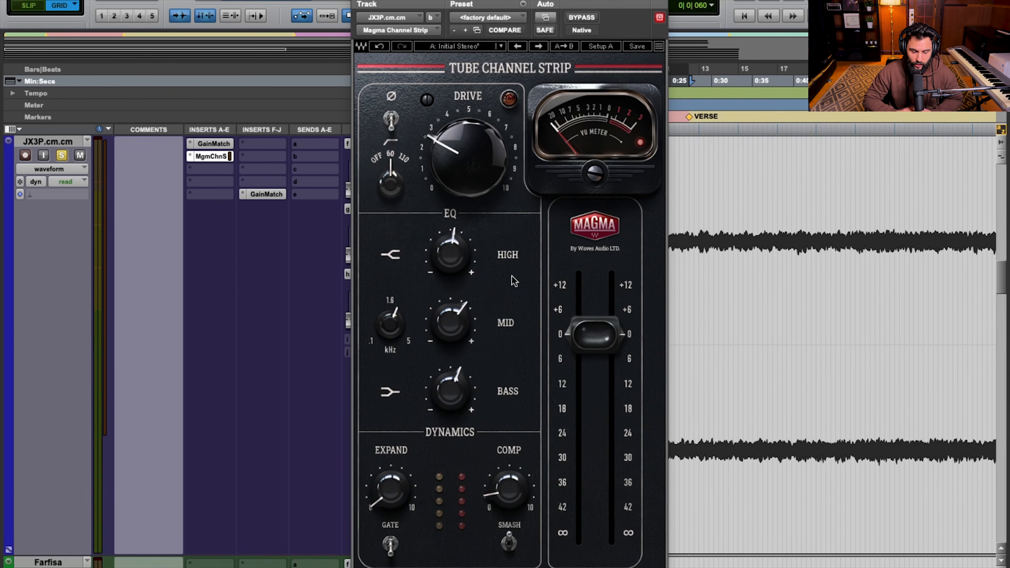
Compare the JX3P synth with the channel strip bypassed and engaged three times, leave it engaged, and stop playback
click(583, 18)
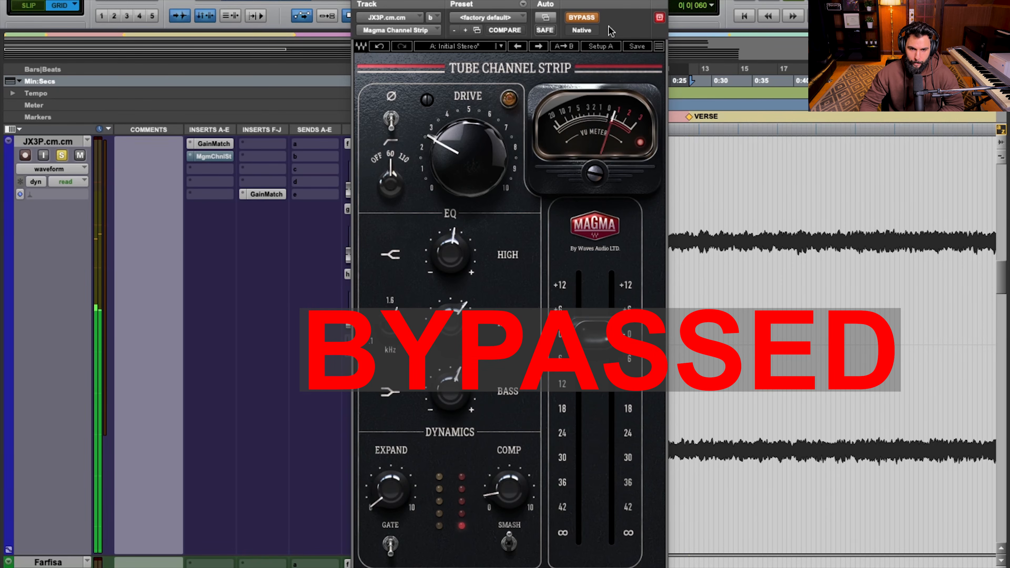
click(594, 19)
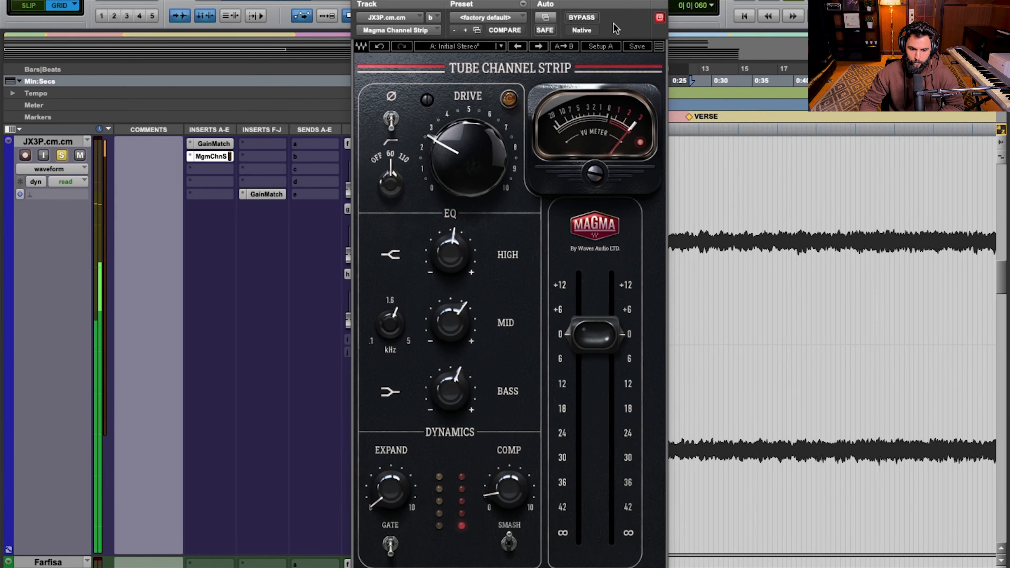
click(590, 20)
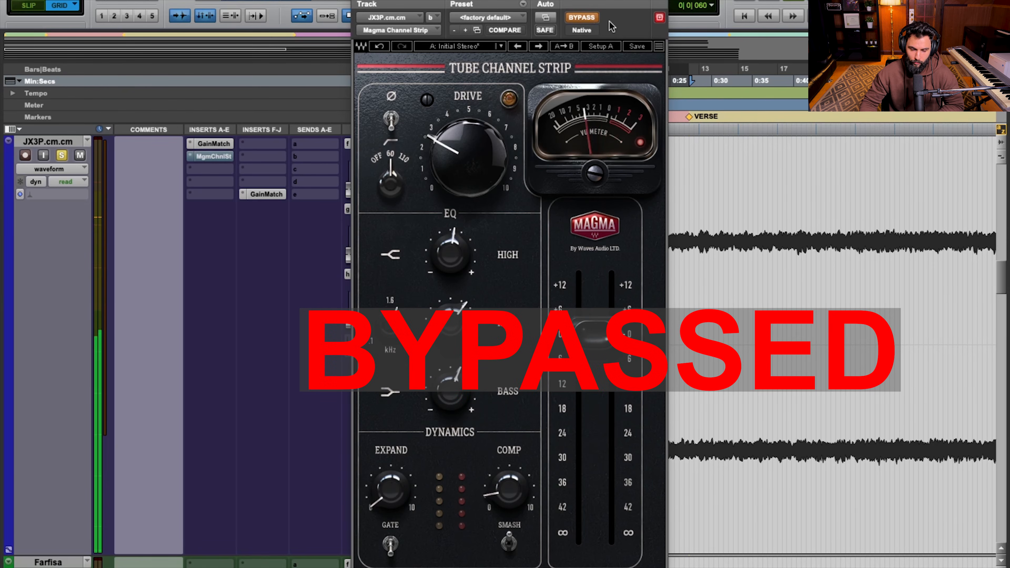
click(590, 19)
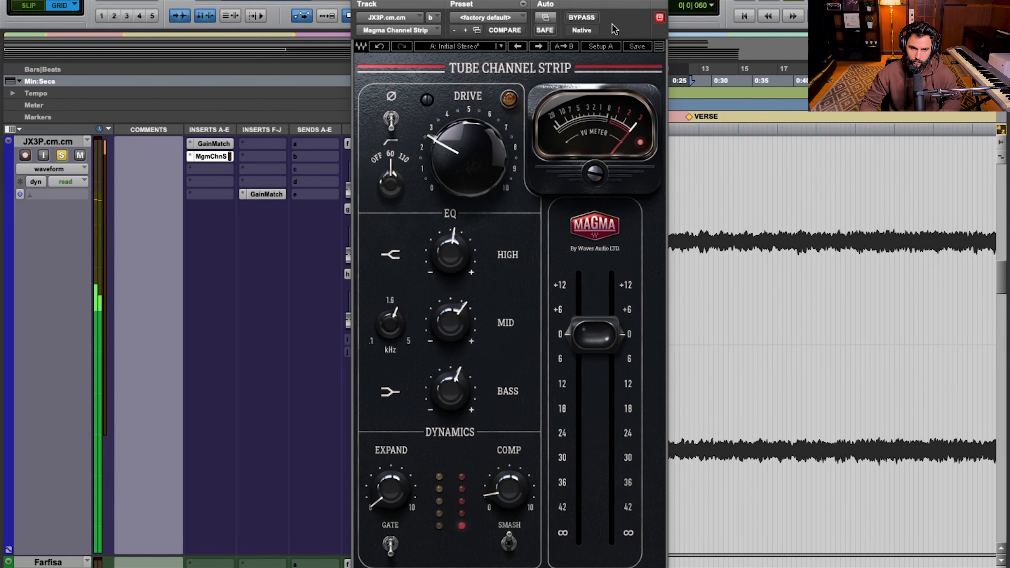
click(591, 19)
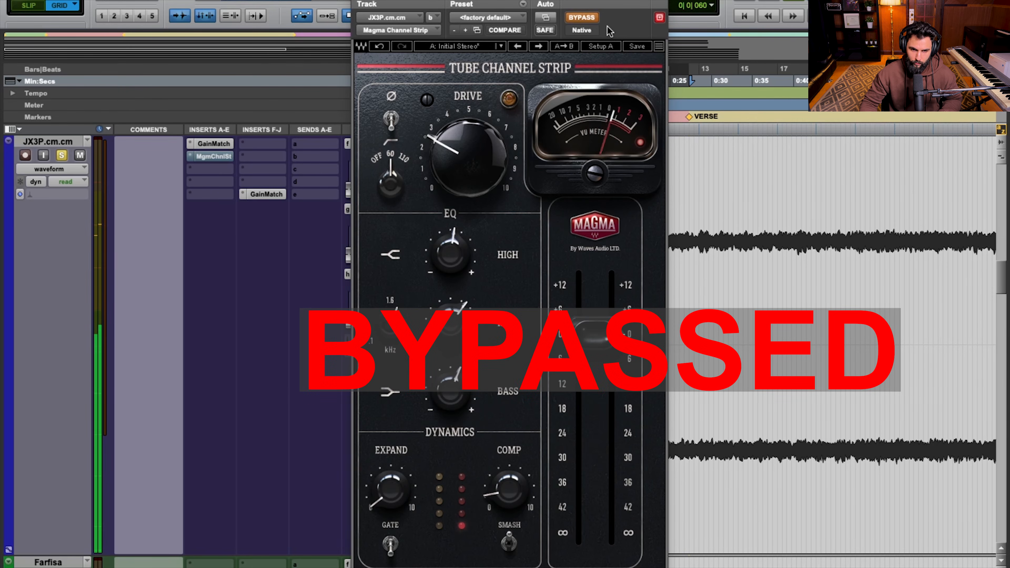
click(594, 20)
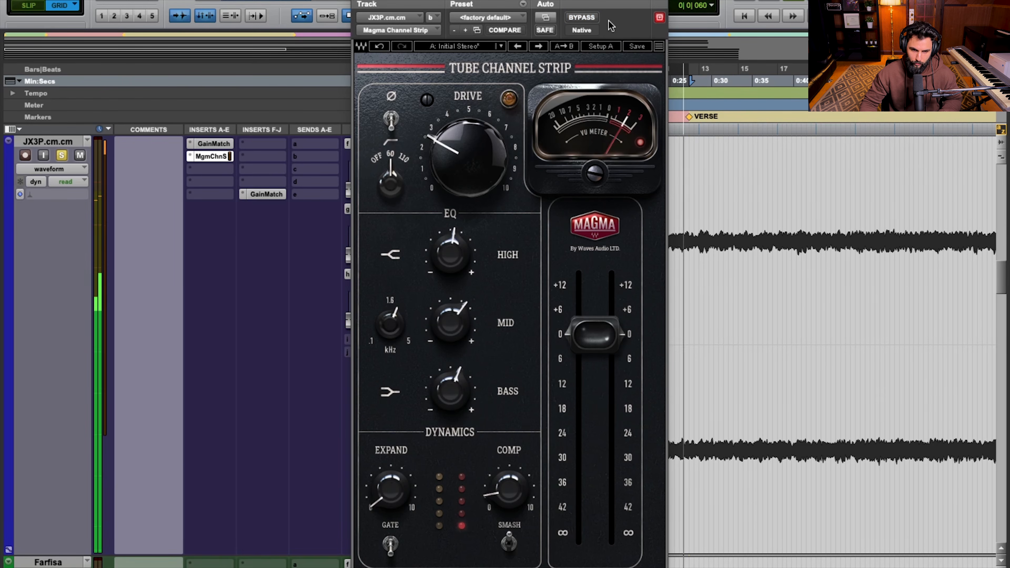
key(space)
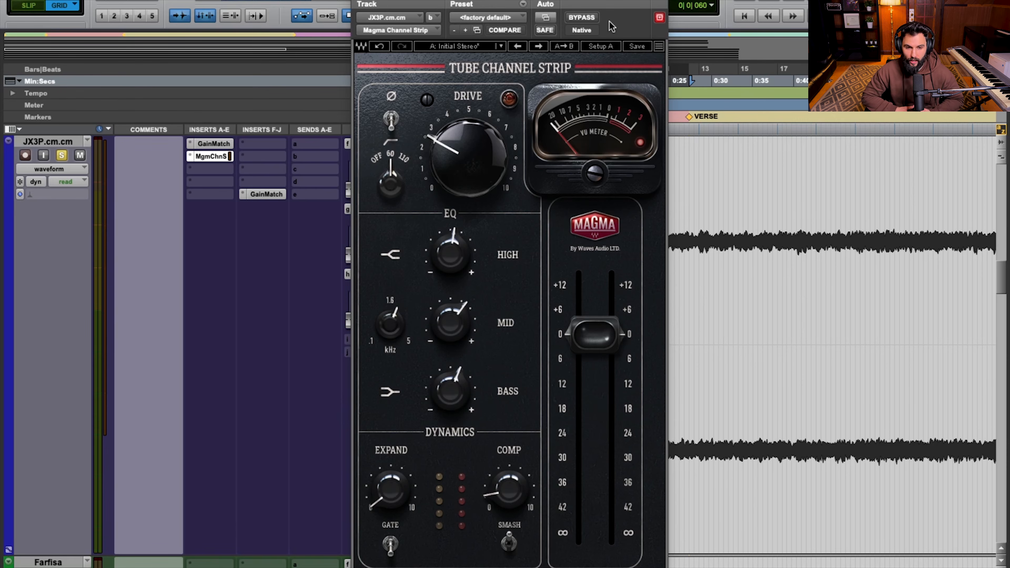
Review the channel strip's Drive, High, Mid and mid-frequency settings on the JX3P synth
mouse_move(461, 156)
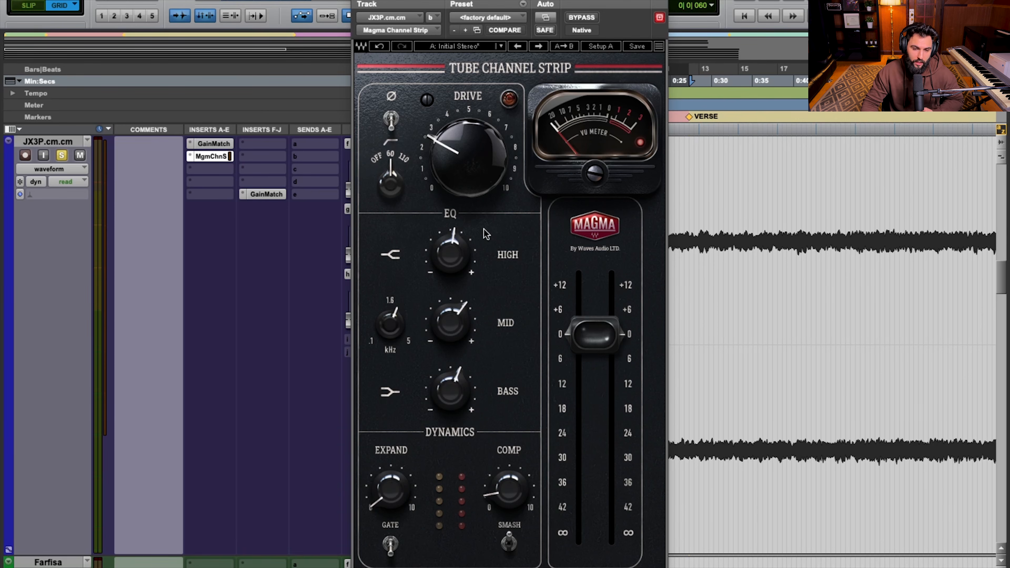
click(457, 264)
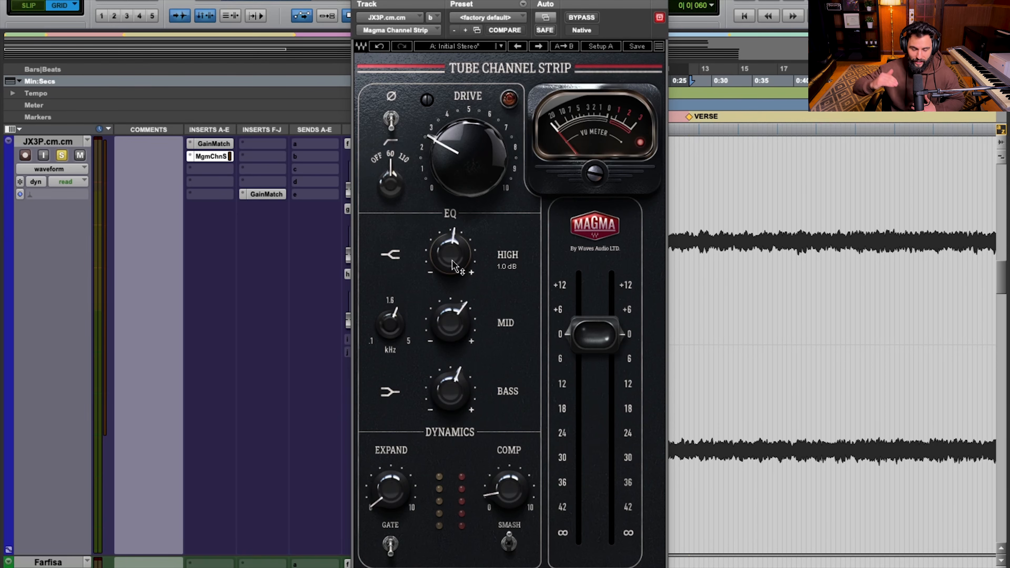
click(448, 335)
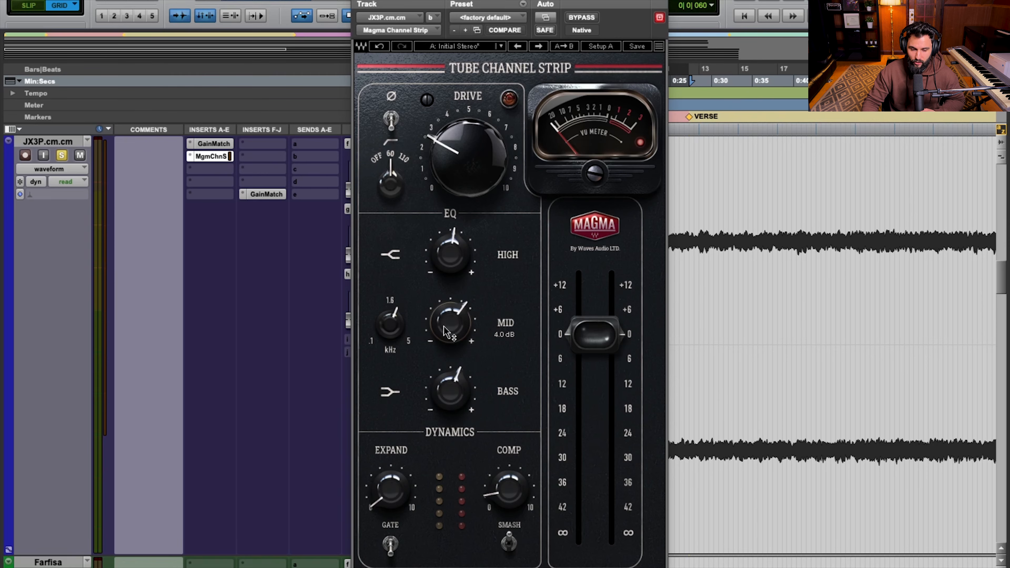
click(385, 327)
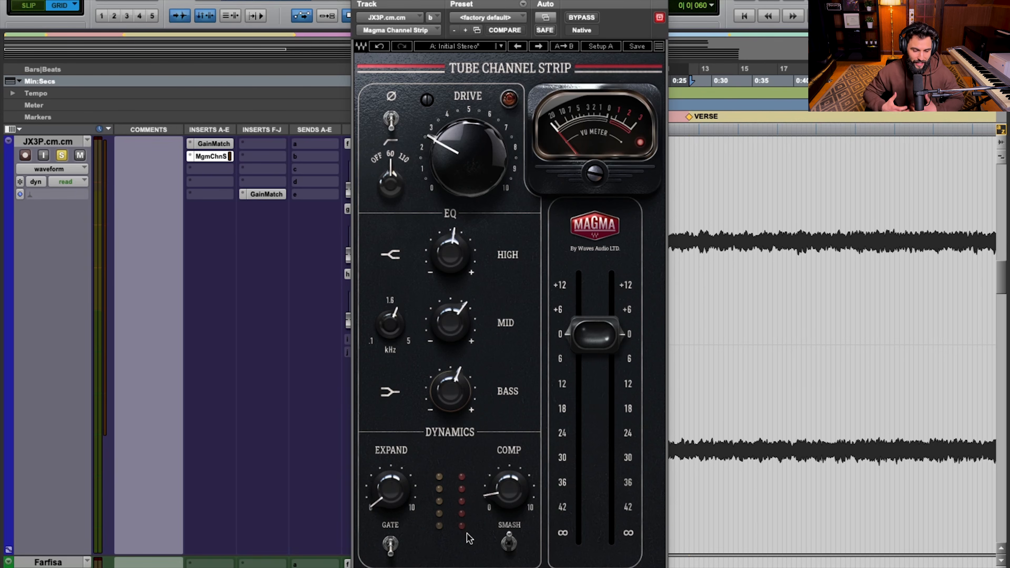
Play the JX3P synth with Comp set to 0, and bring Comp back to 10 to hear the compression
key(space)
drag(511, 501, 511, 500)
double_click(511, 499)
text(0)
key(Return)
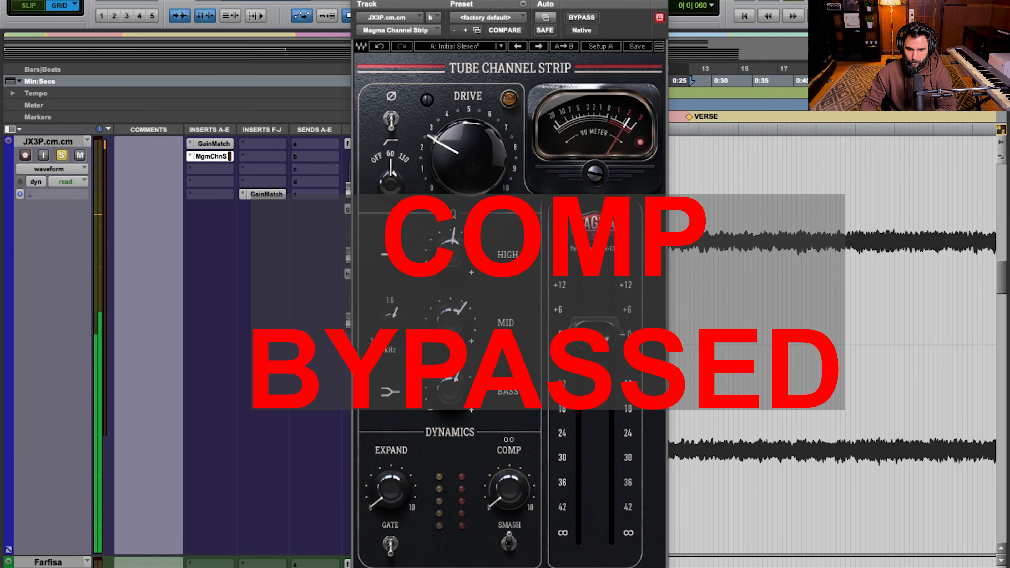
double_click(513, 504)
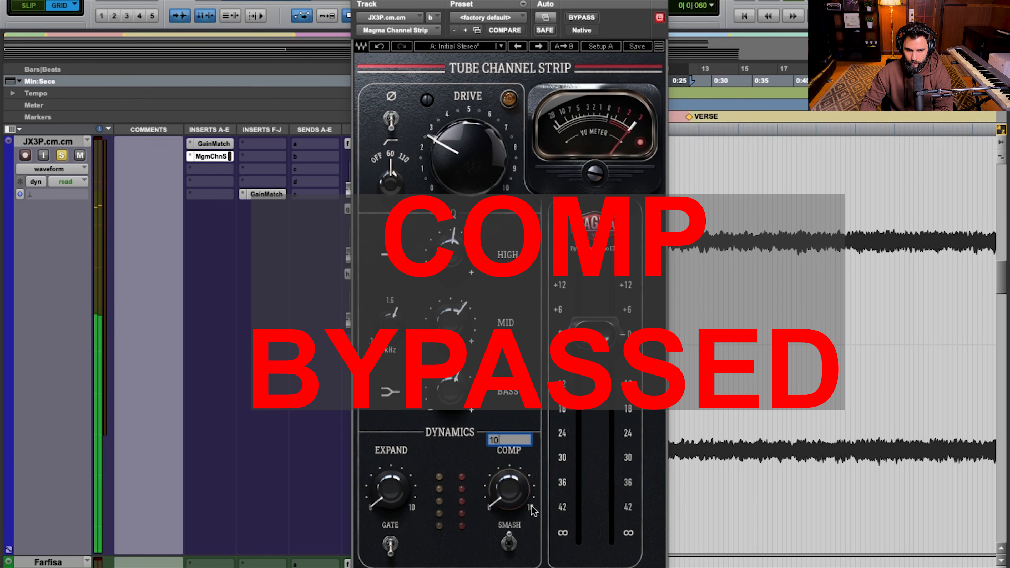
key(Return)
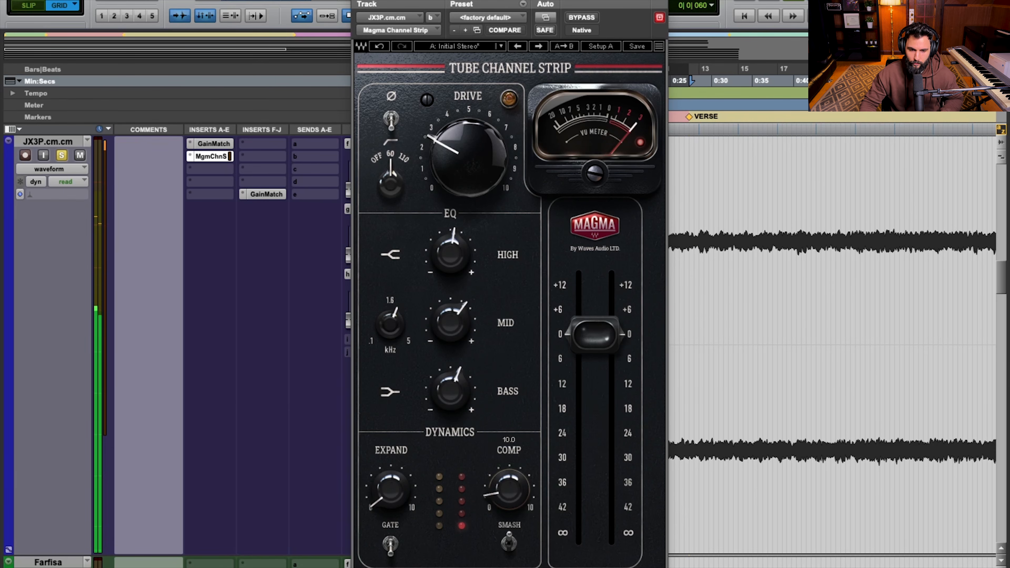
Repeat the compression comparison on the playing synth with Comp at 0 and again at 10, and stop playback
double_click(525, 504)
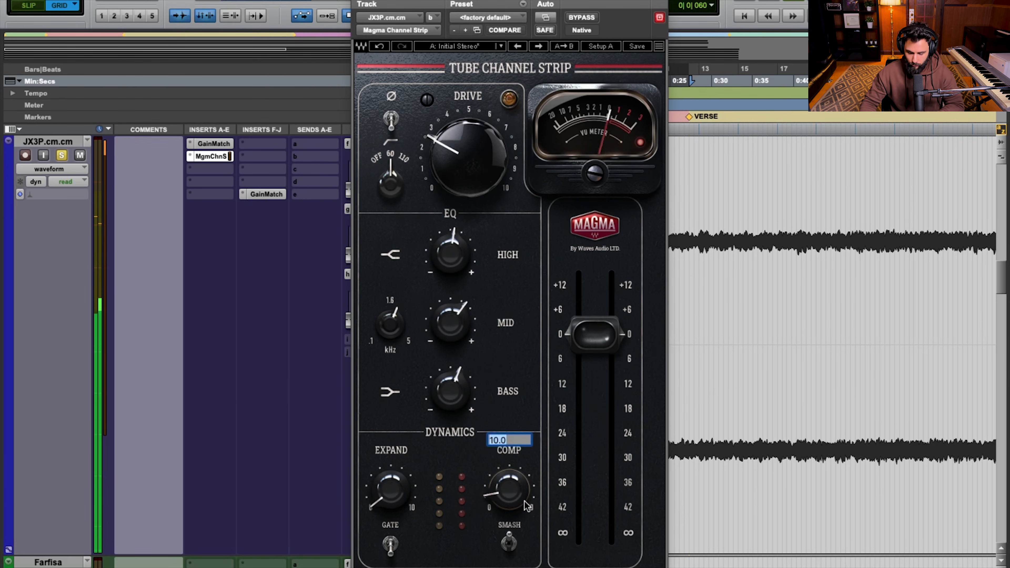
text(0)
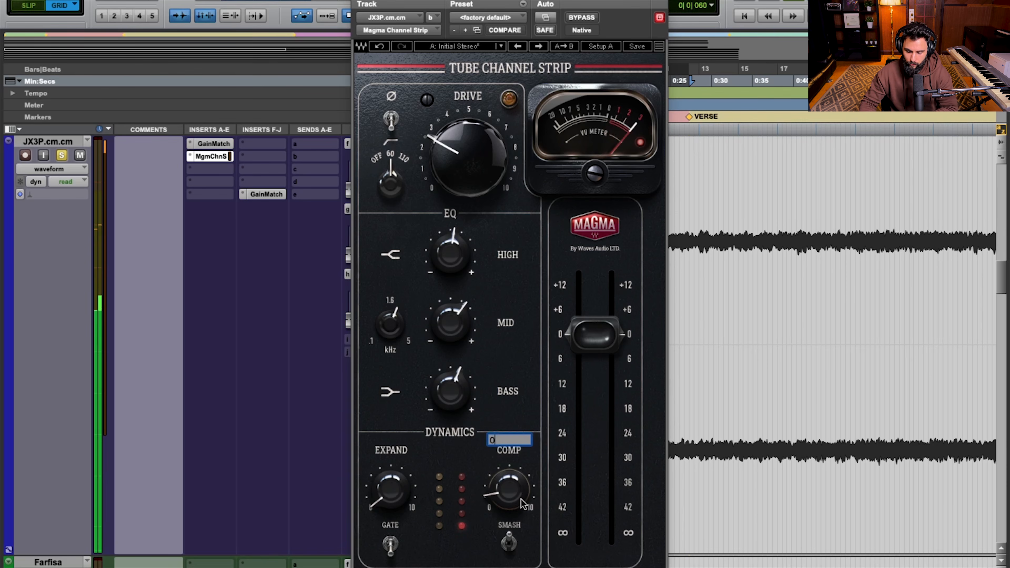
key(Return)
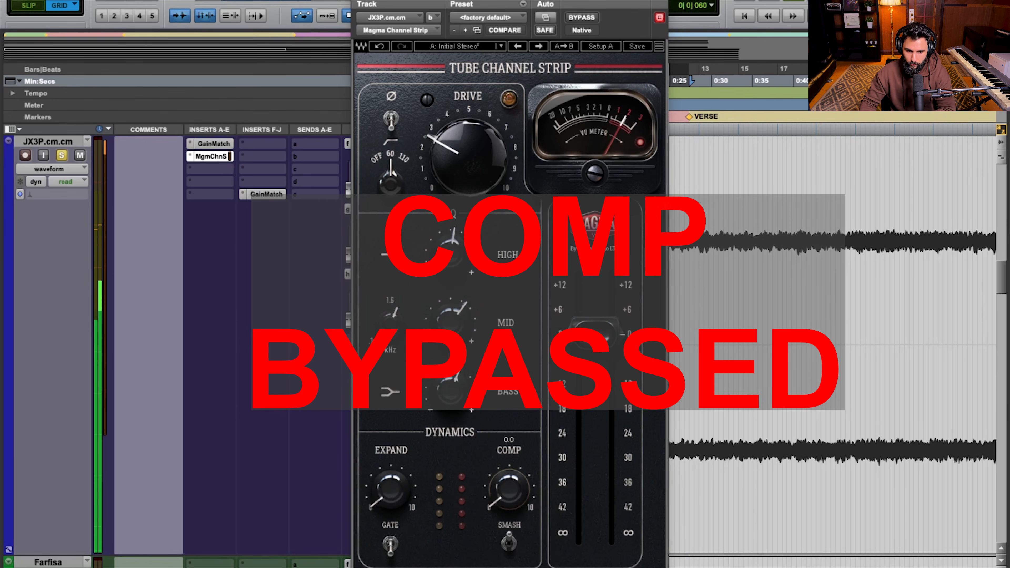
double_click(513, 500)
text(10)
key(Return)
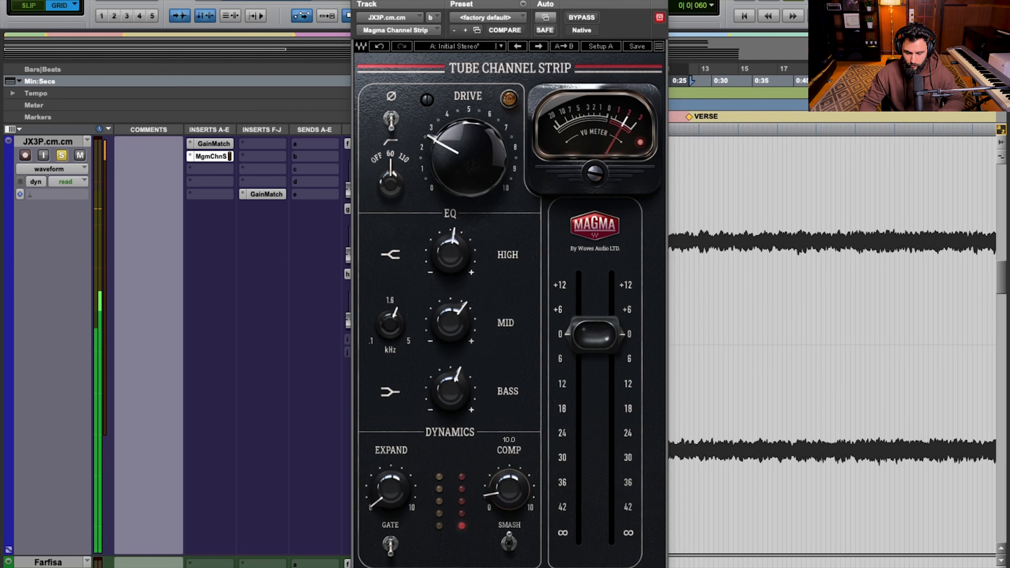
key(space)
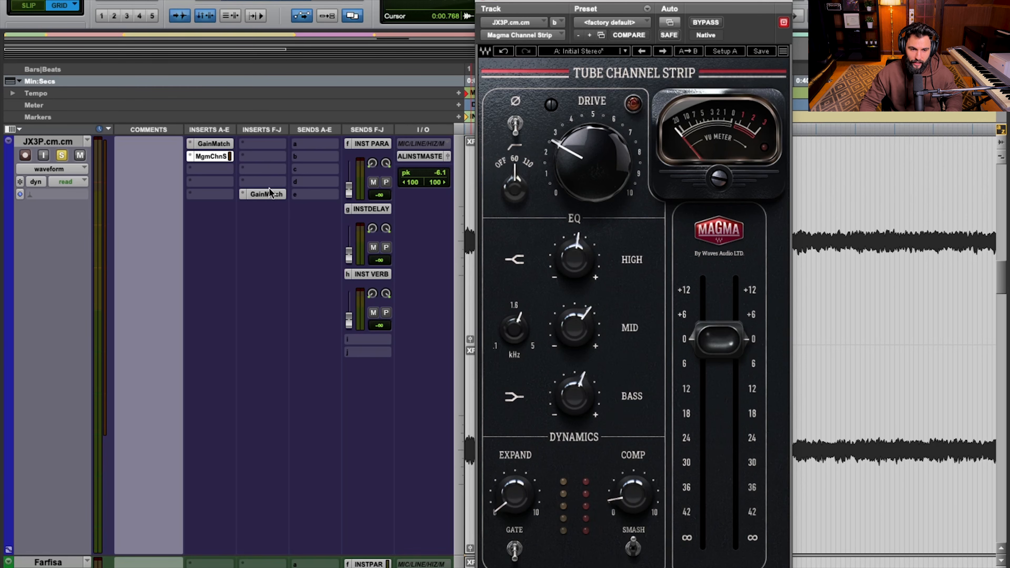
Bypass both GainMatch plug-ins on the JX3P synth and compare its playback with the channel strip engaged, bypassed and re-engaged
super+click(266, 194)
super+click(214, 144)
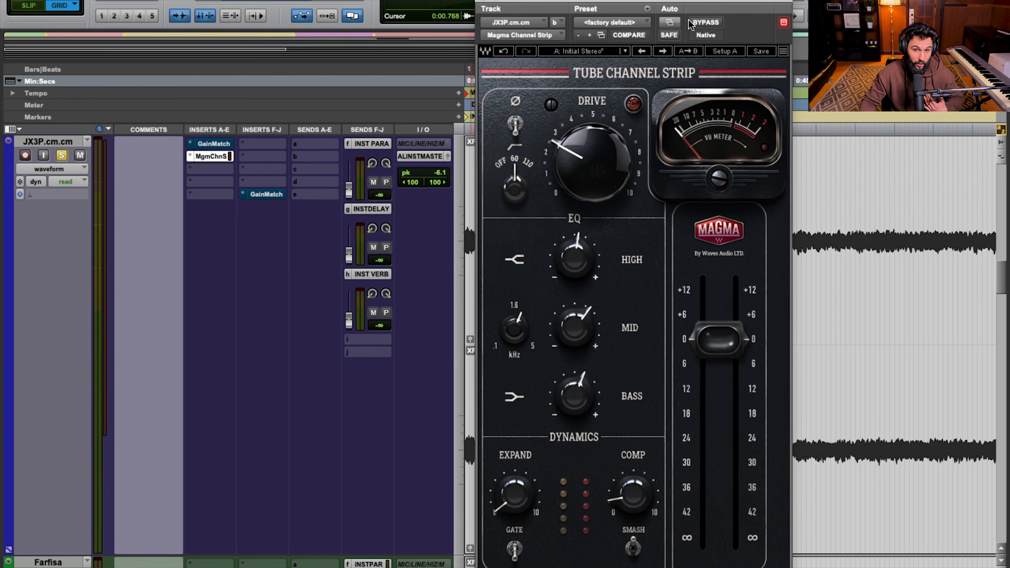
key(space)
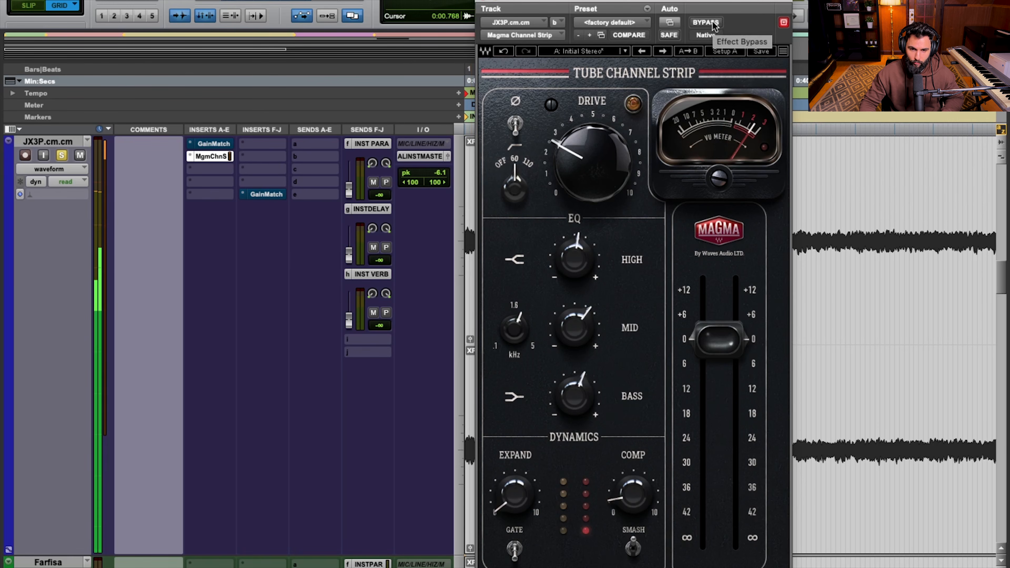
click(714, 23)
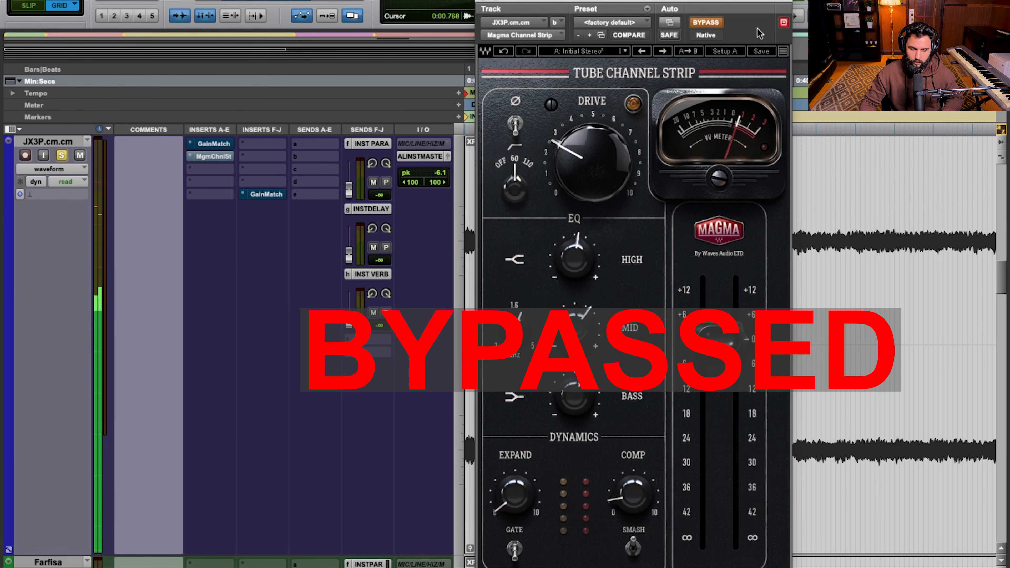
click(710, 24)
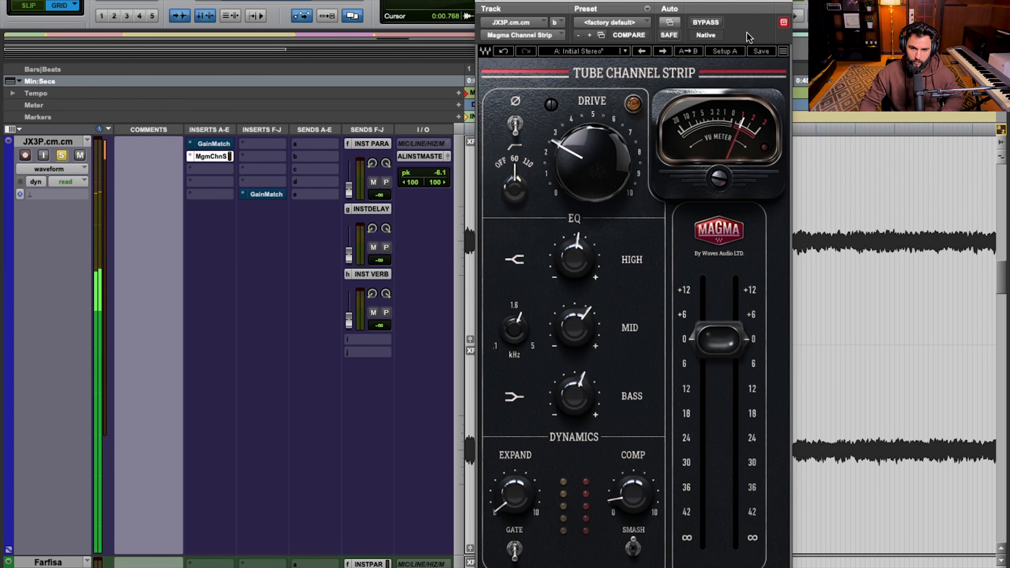
key(space)
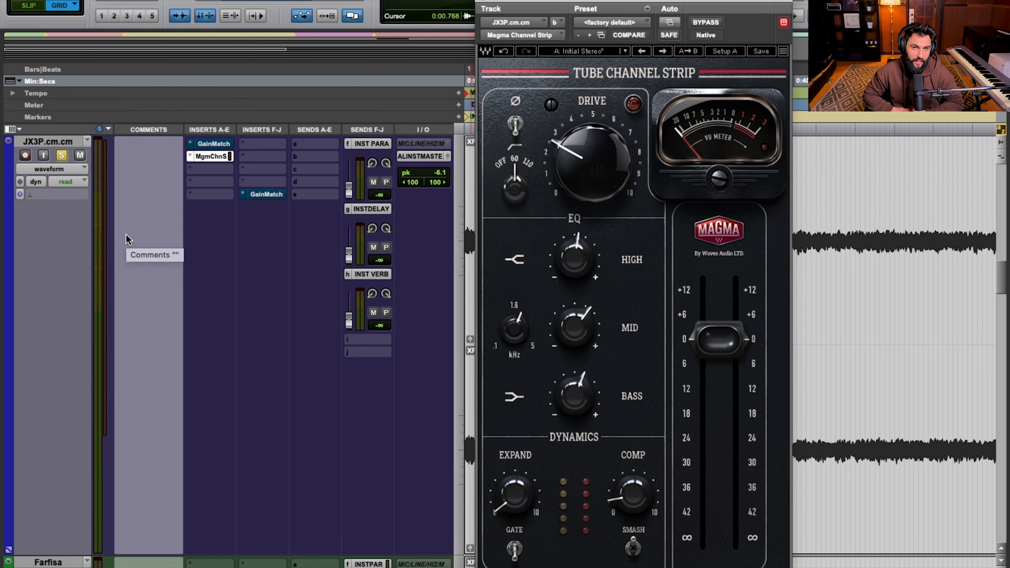